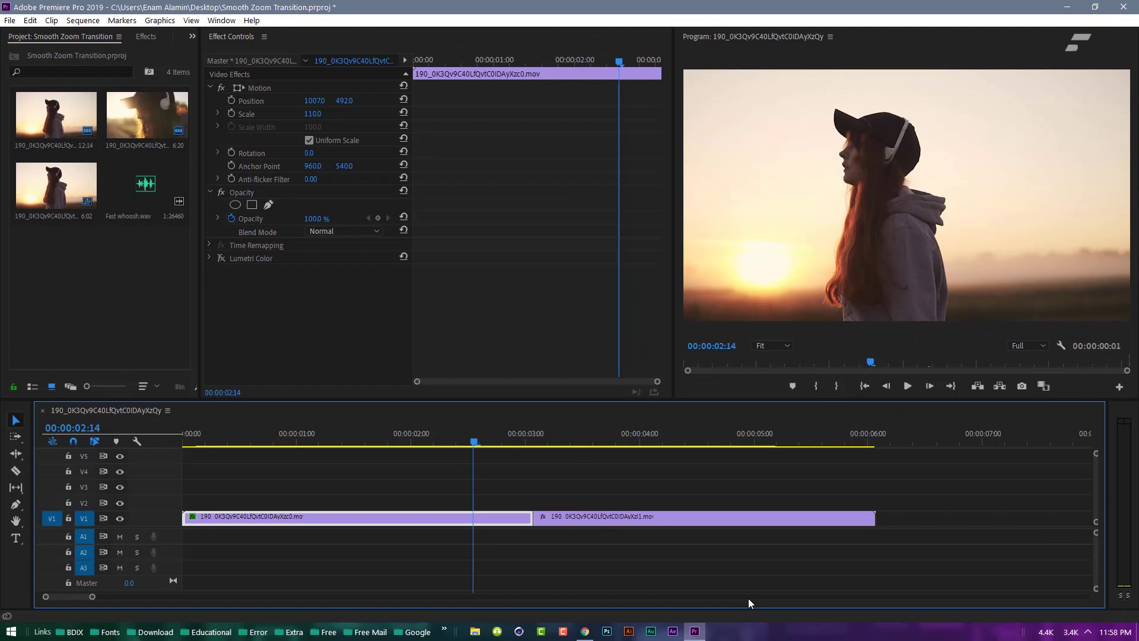
Drag the playhead to the edit point between the two V1 clips at 00:00:03:02.
left_click_drag(473, 442, 535, 480)
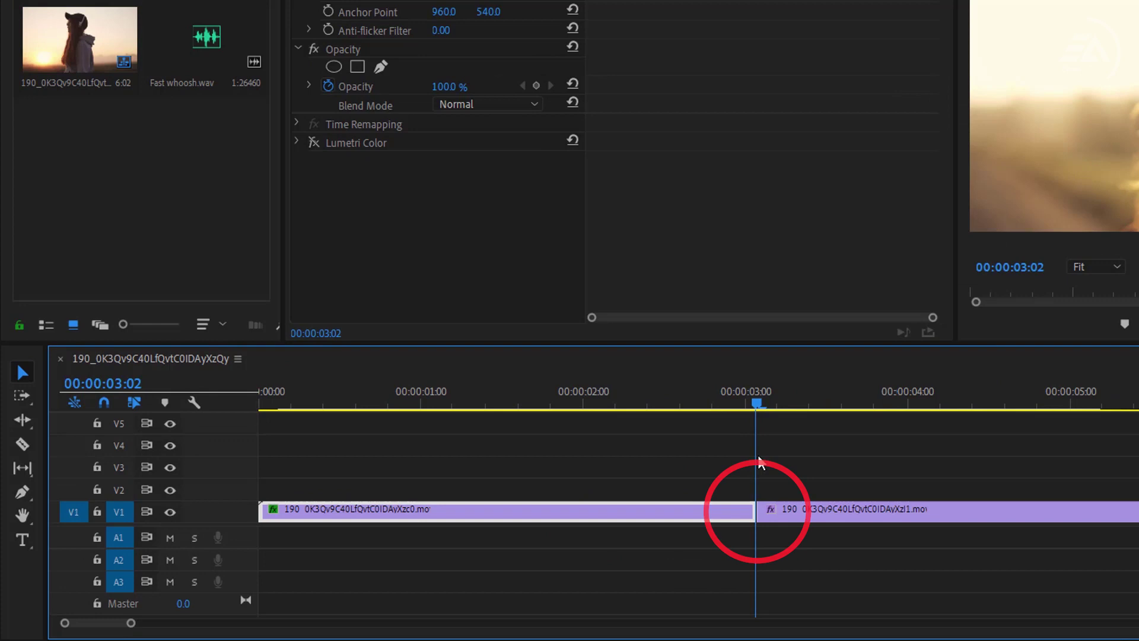
Create a new adjustment layer and place it on V2 at the cut.
right_click(184, 200)
mouse_move(302, 271)
left_click(483, 328)
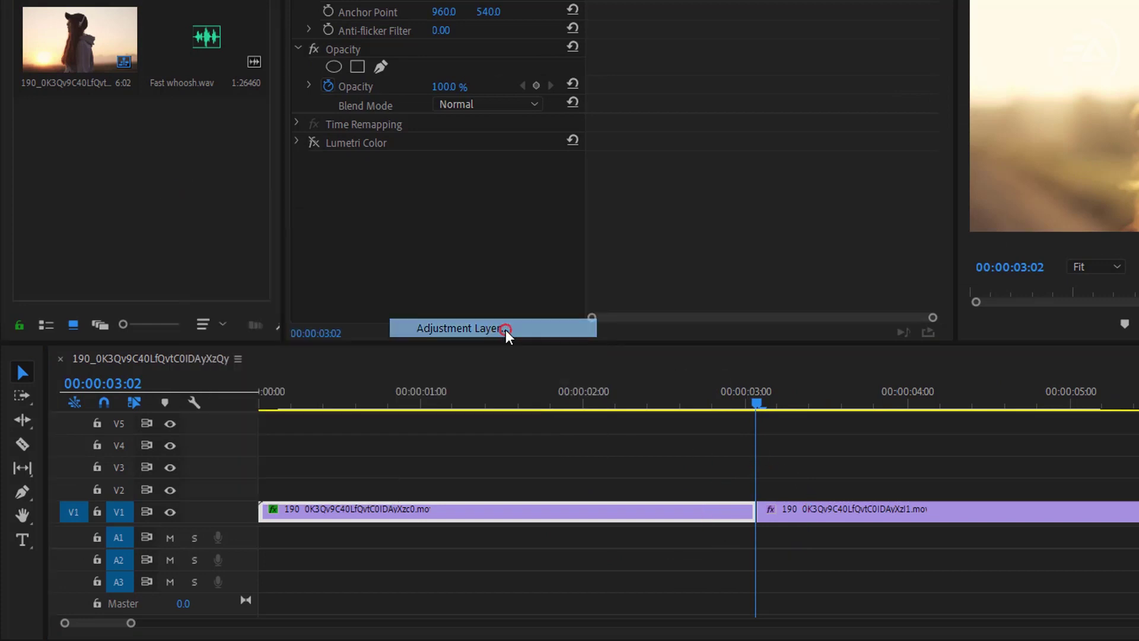
left_click(842, 287)
left_click_drag(92, 140, 765, 496)
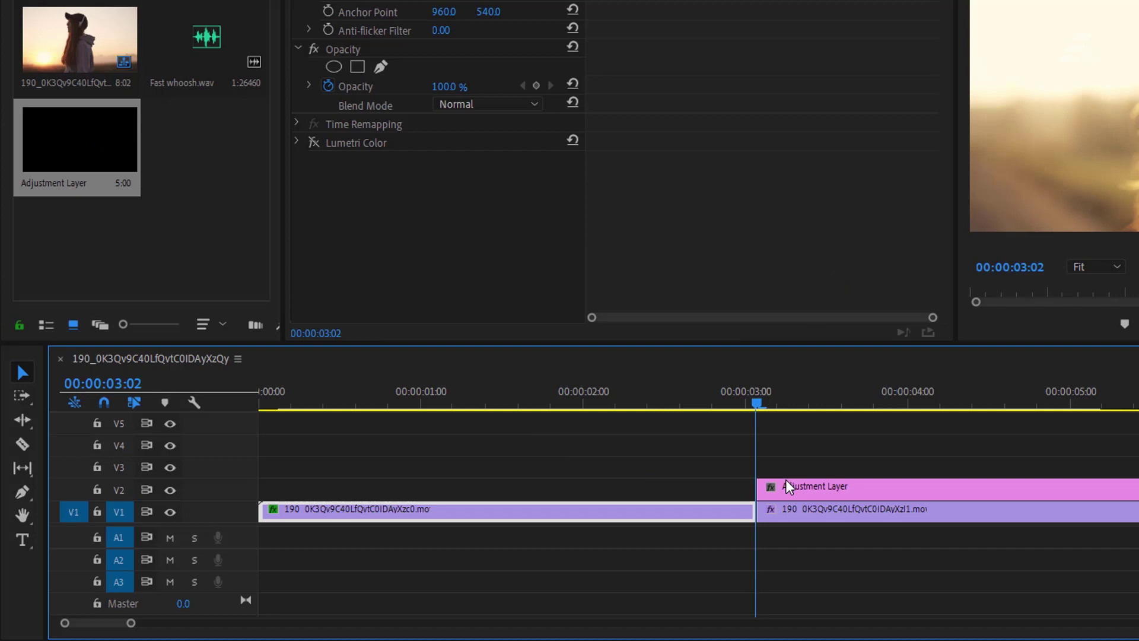
Trim the V2 adjustment layer to six frames, ending at 00:00:03:08.
left_click(785, 480)
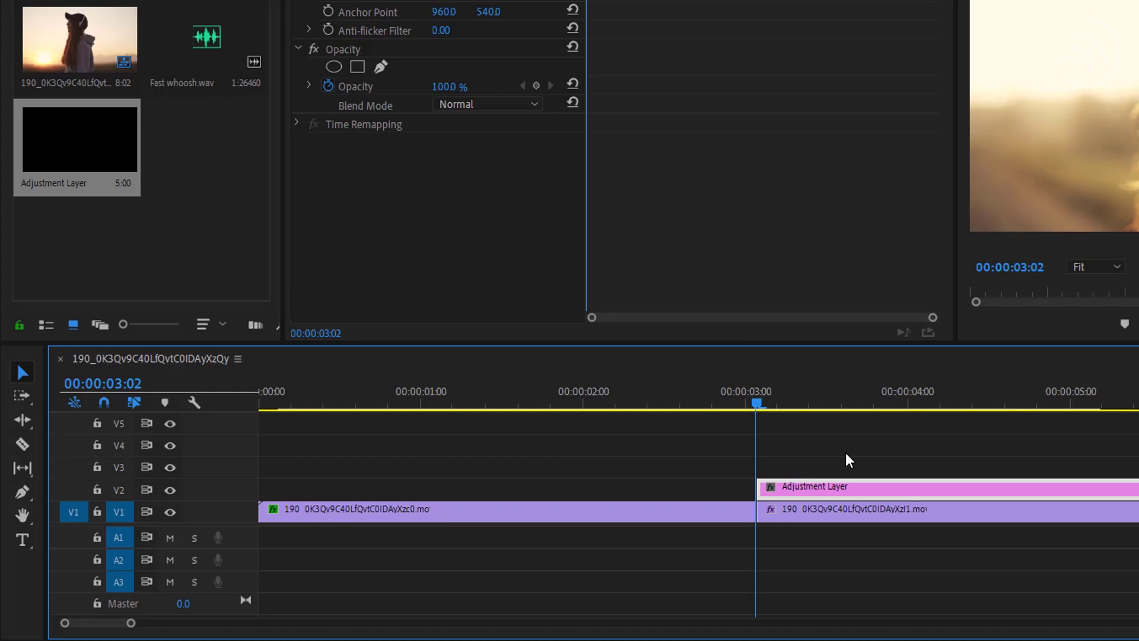
key("shift+Right")
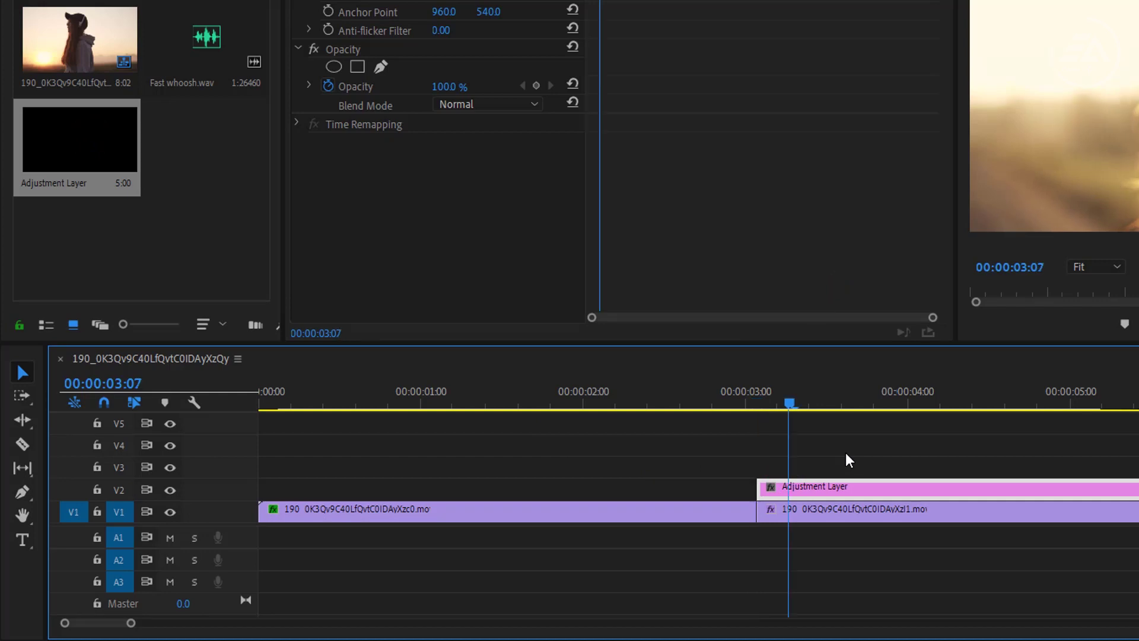
key("Right")
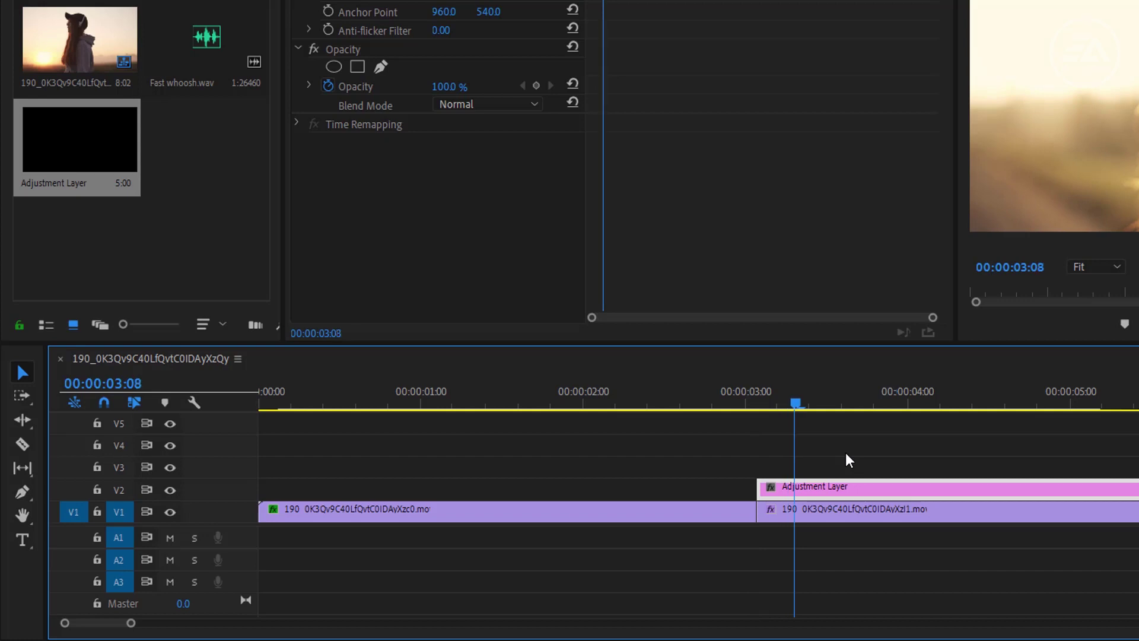
key("ctrl+k")
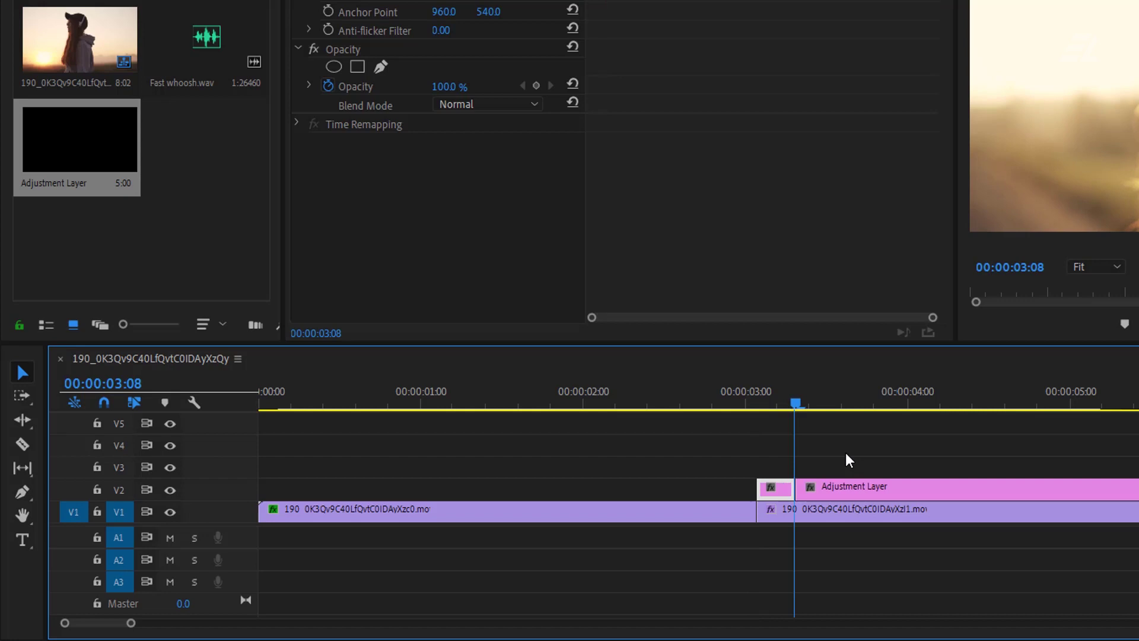
left_click(849, 487)
key("Delete")
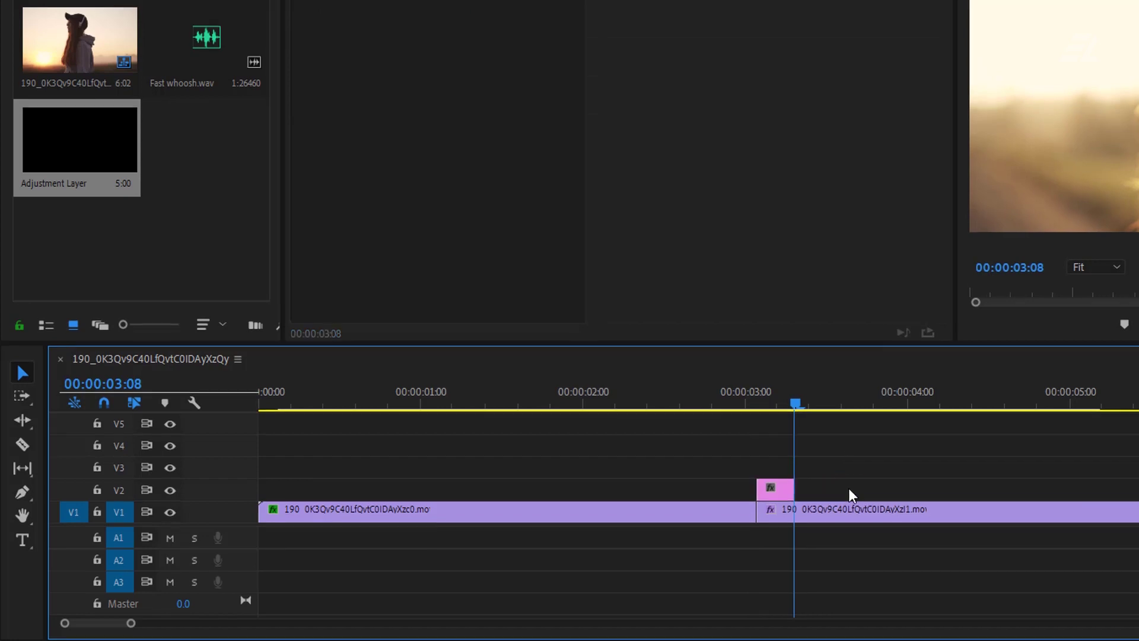
Apply Replicate to the V2 adjustment layer and set its Count to 3.
left_click(179, 10)
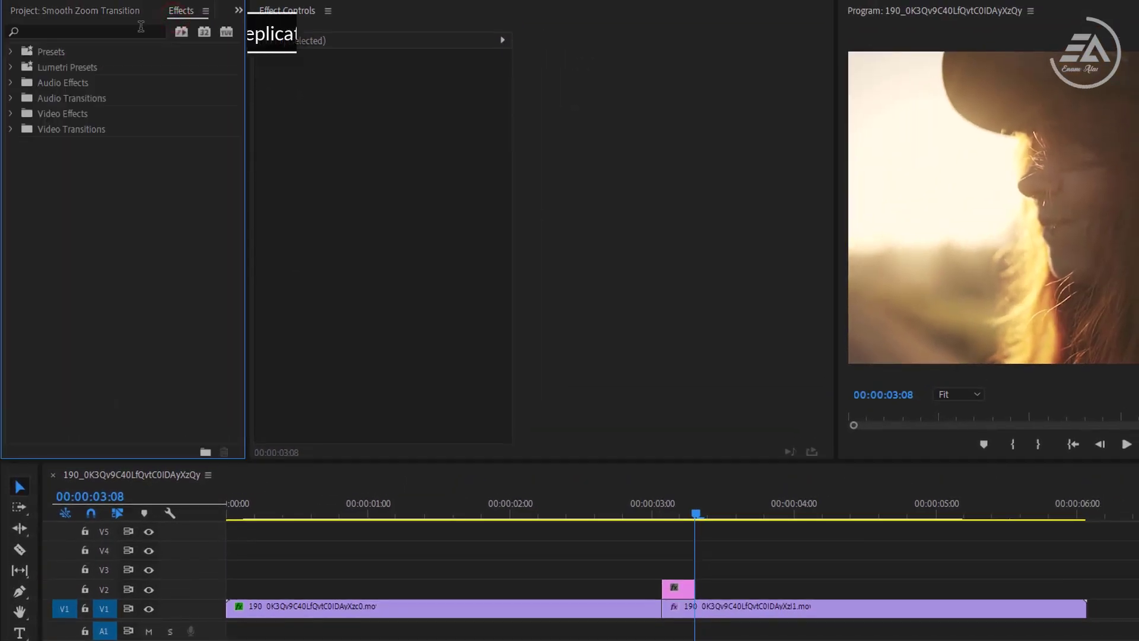
left_click(138, 33)
type("Re")
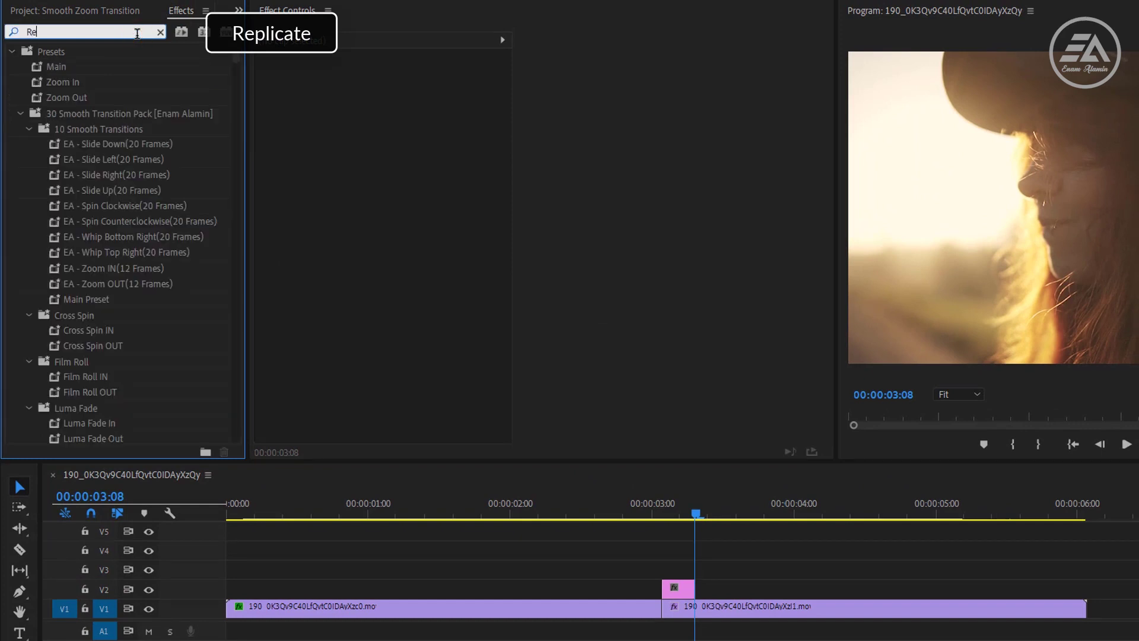
type("pl")
left_click_drag(72, 174, 676, 582)
left_click(674, 515)
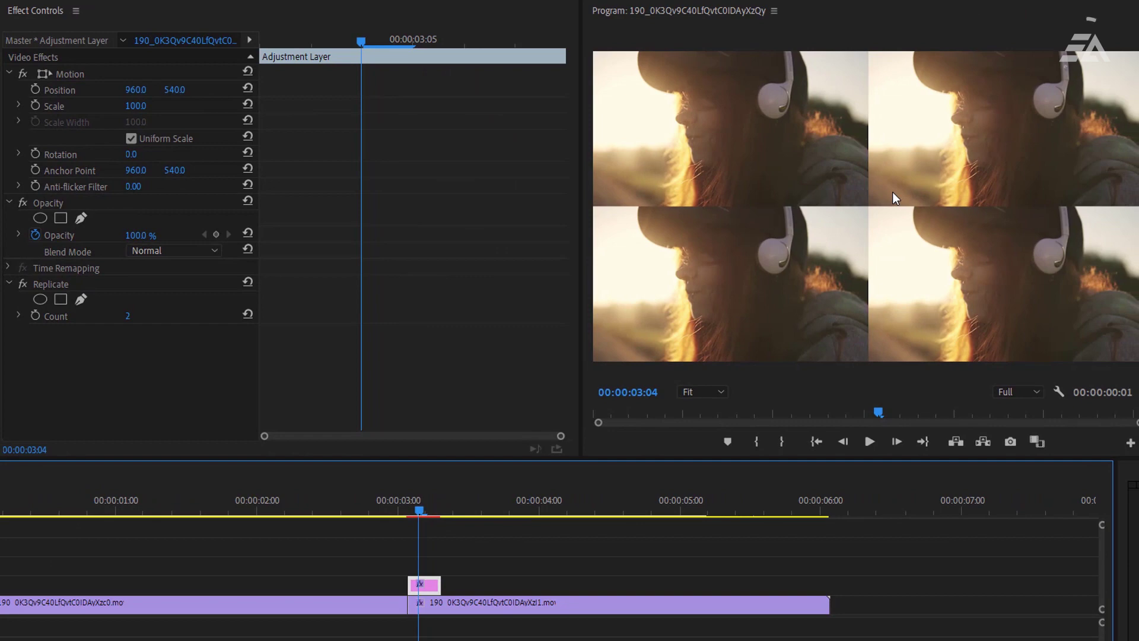
left_click(133, 318)
type("3")
key("Return")
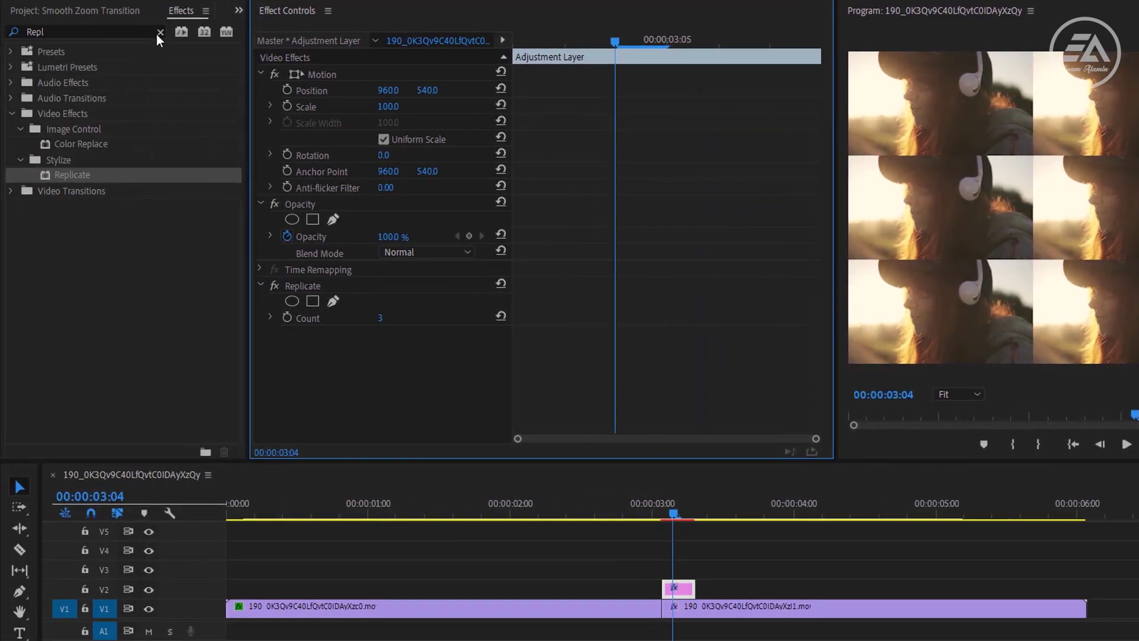
Add a Mirror with Reflection Angle 90° and Reflection Center Y 719, then add a second Mirror.
left_click(140, 29)
type("Mirror")
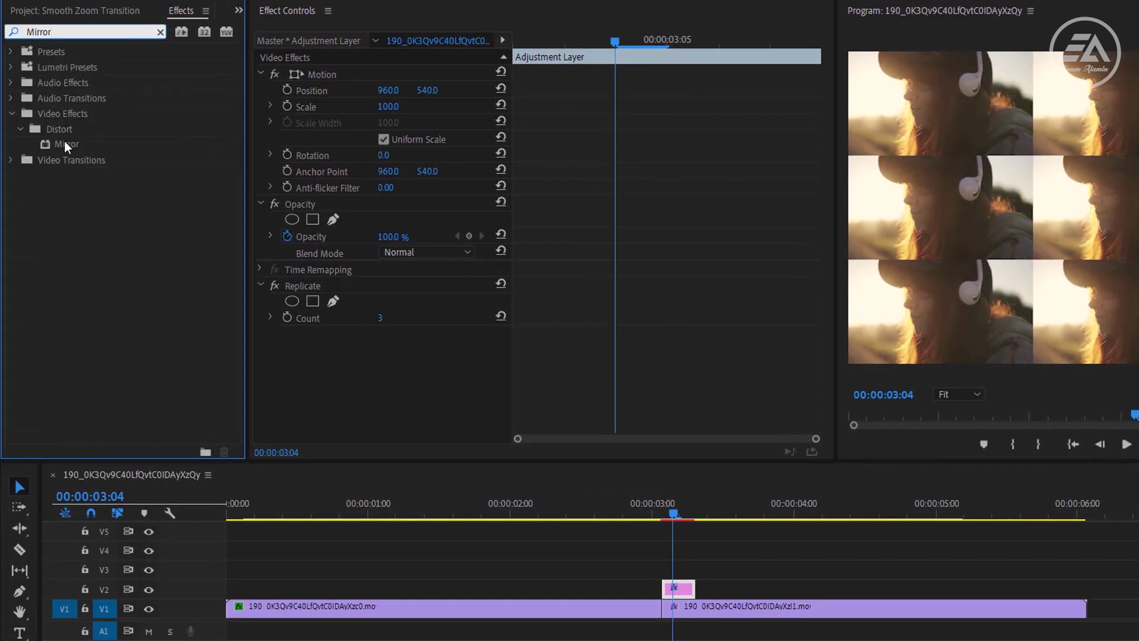
left_click_drag(67, 144, 333, 358)
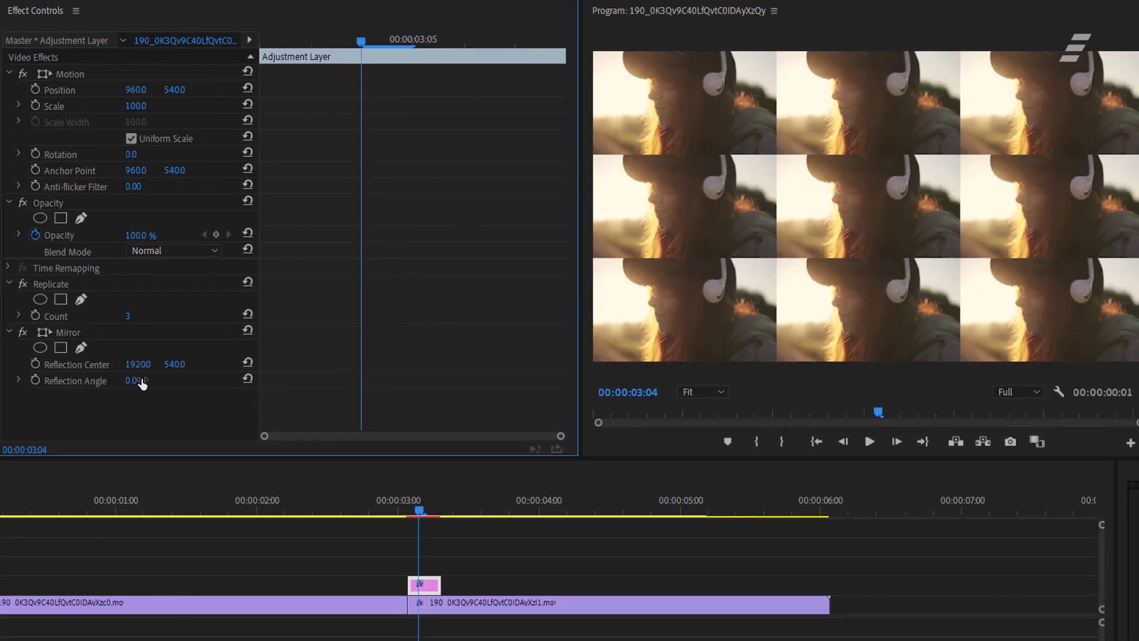
left_click(388, 383)
type("90")
key("Return")
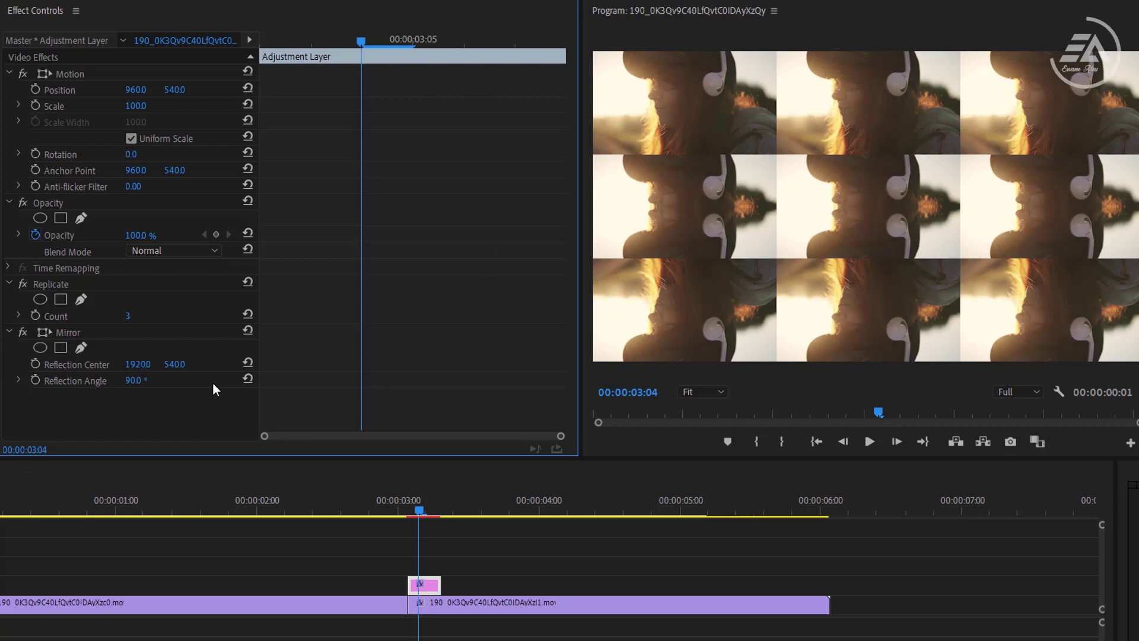
left_click_drag(174, 366, 280, 366)
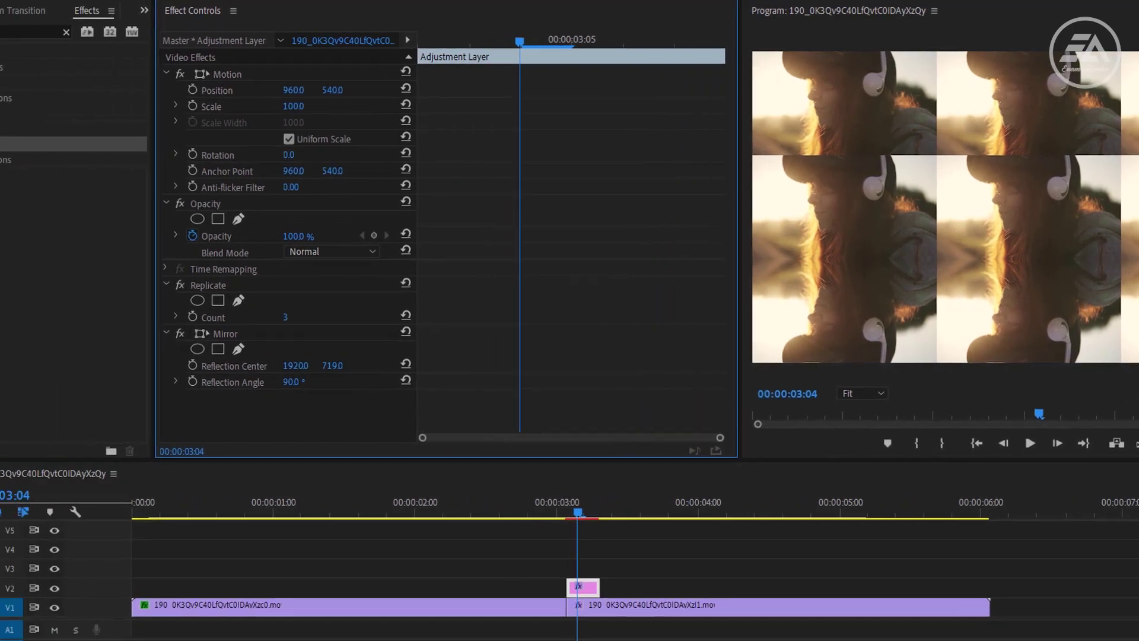
left_click_drag(79, 145, 332, 409)
Give the second Mirror Reflection Angle -90° and Reflection Center Y 360, then add a third Mirror.
scroll(332, 409, "down", 1)
left_click(389, 415)
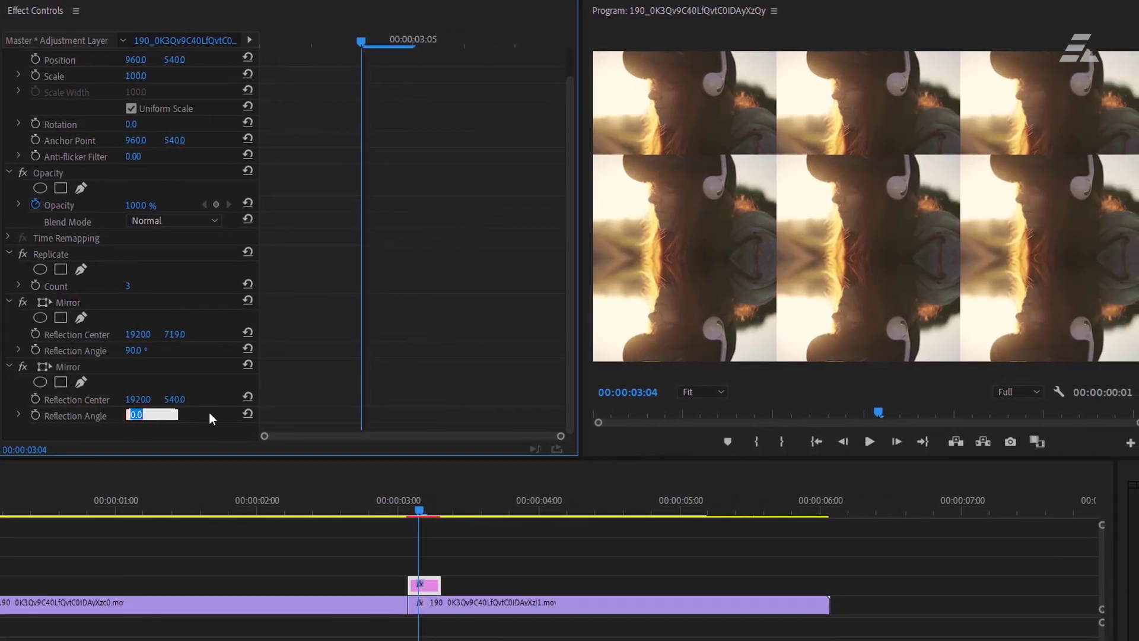
type("-90")
key("Return")
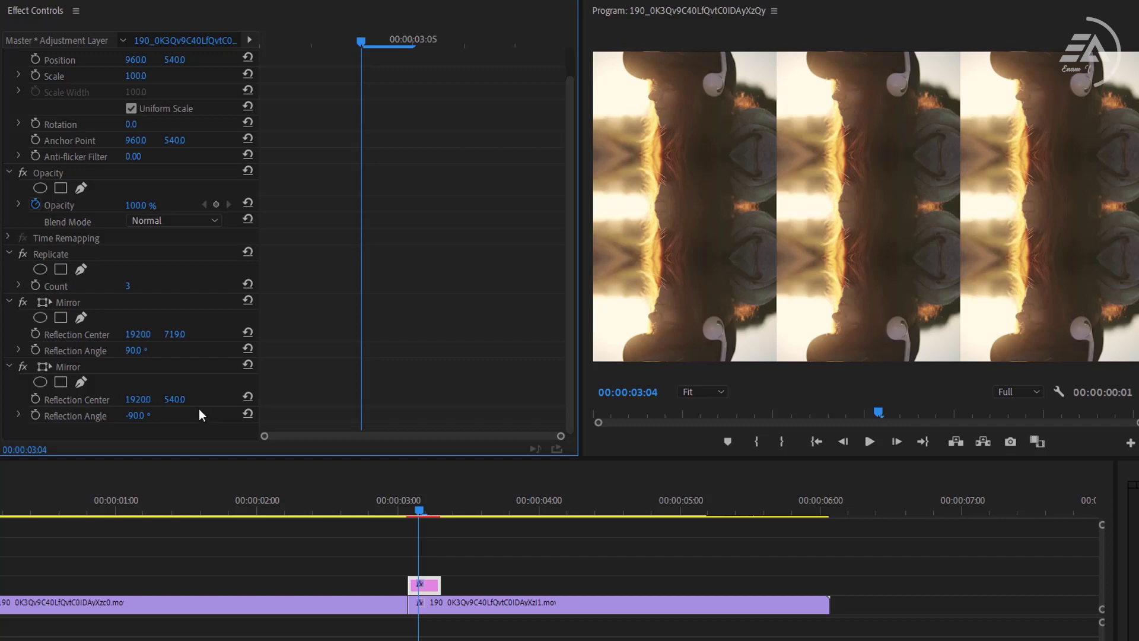
mouse_move(174, 399)
left_mouse_down()
mouse_move(69, 398)
mouse_move(172, 399)
left_mouse_up()
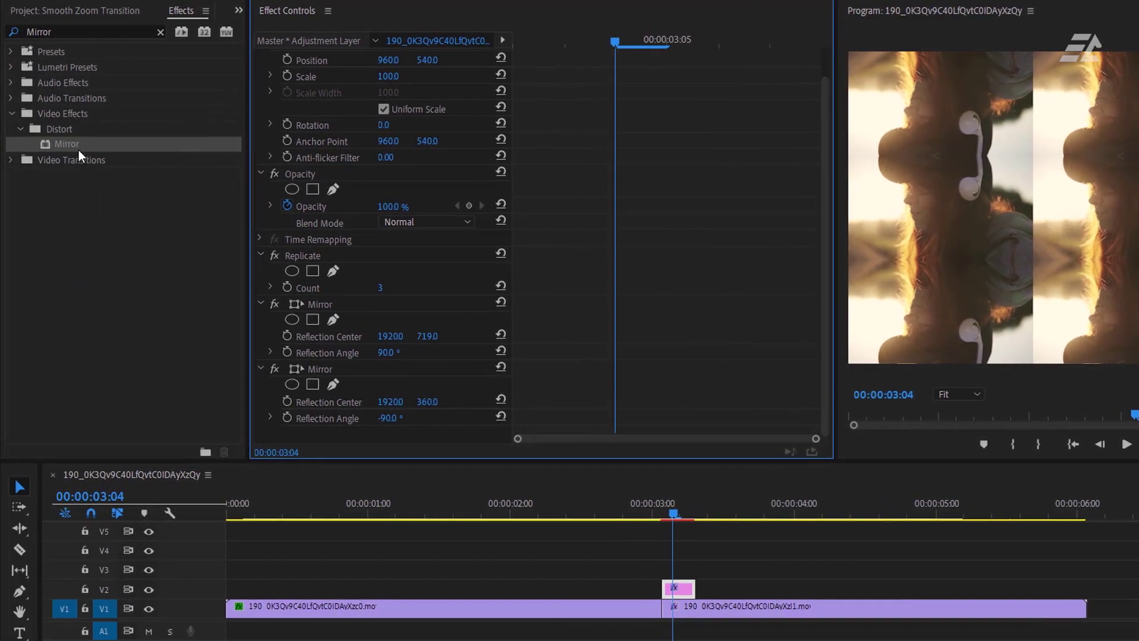
left_click_drag(79, 147, 285, 415)
Set the third Mirror's Reflection Angle to 360° and Reflection Center X to 1279.
scroll(332, 416, "down", 2)
left_click(384, 415)
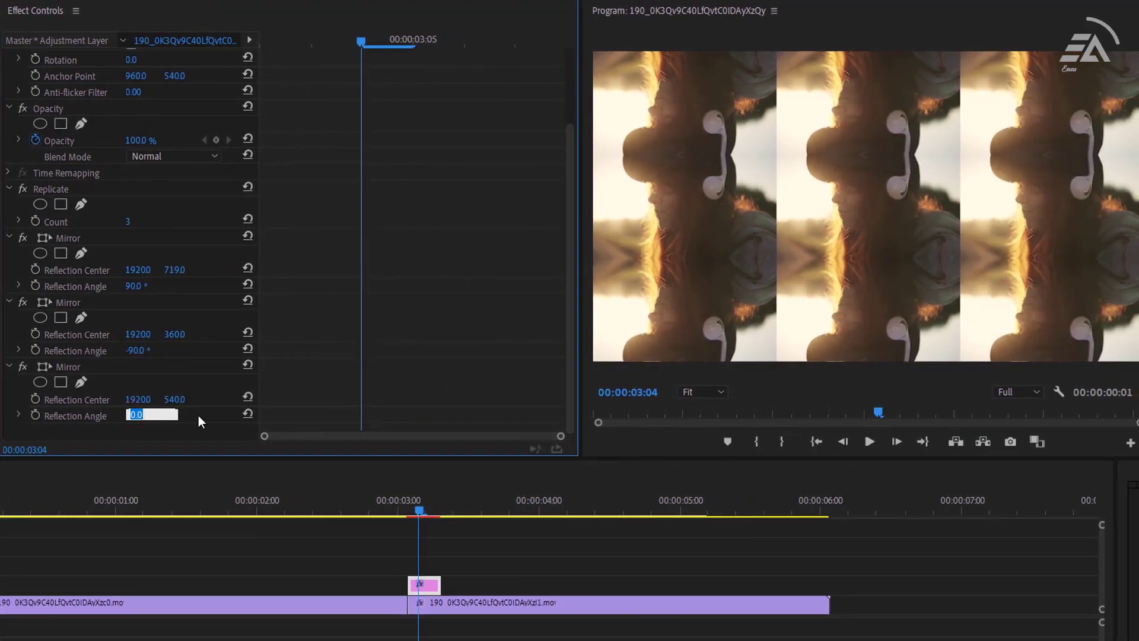
type("360")
key("Return")
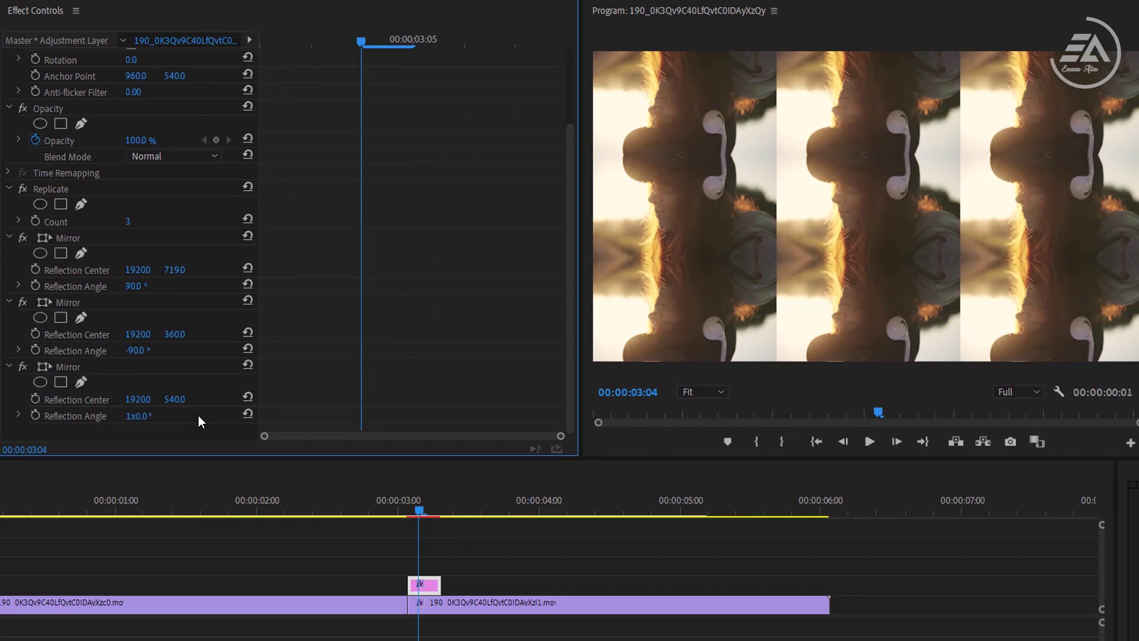
left_click_drag(142, 405, 114, 405)
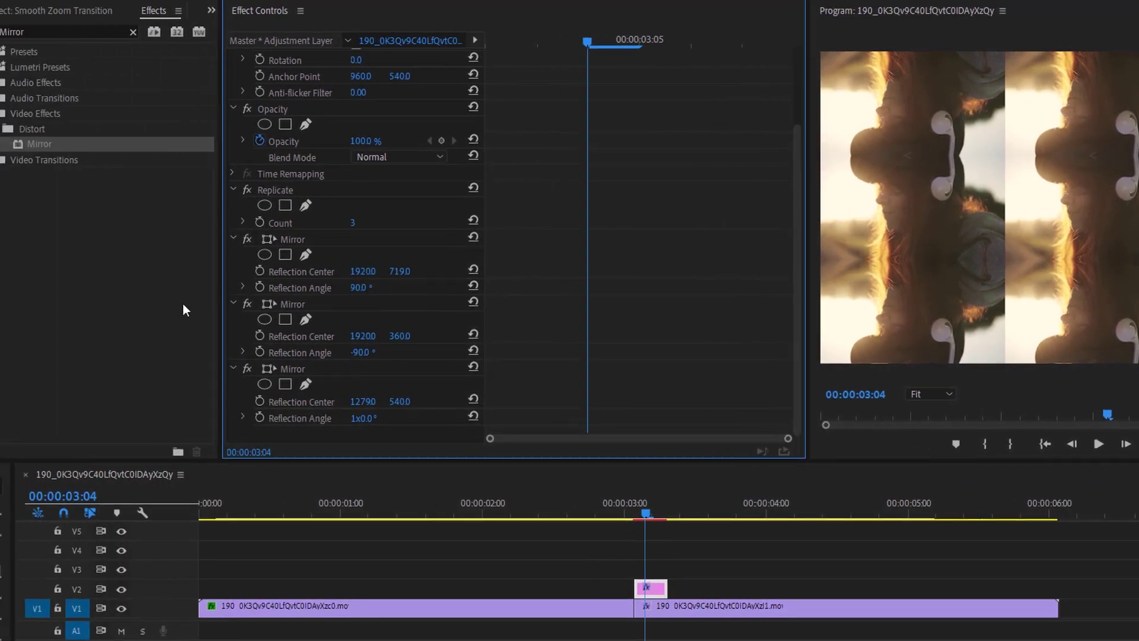
Add a fourth Mirror at 180° with Reflection Center X 642 and scrub to preview.
left_click_drag(67, 143, 277, 409)
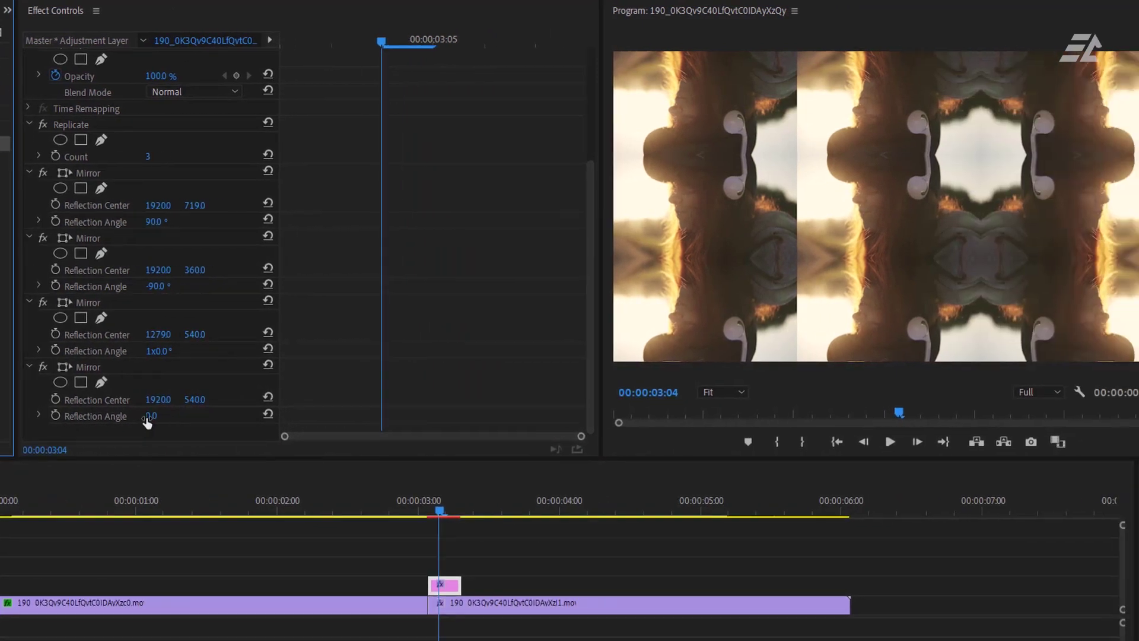
left_click(379, 415)
type("180")
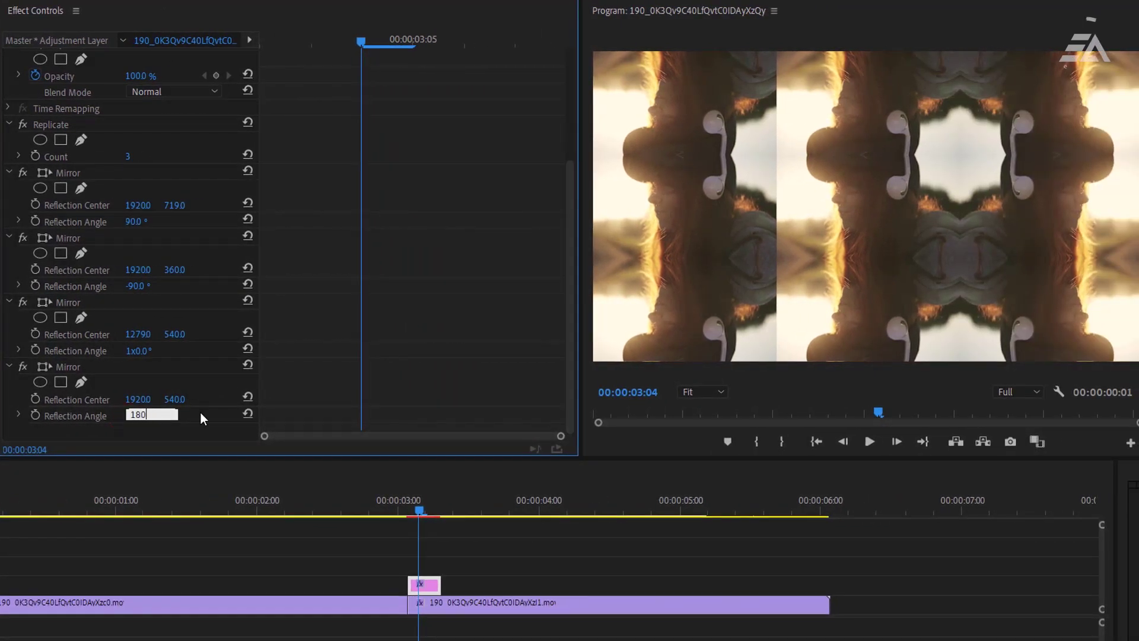
key("Return")
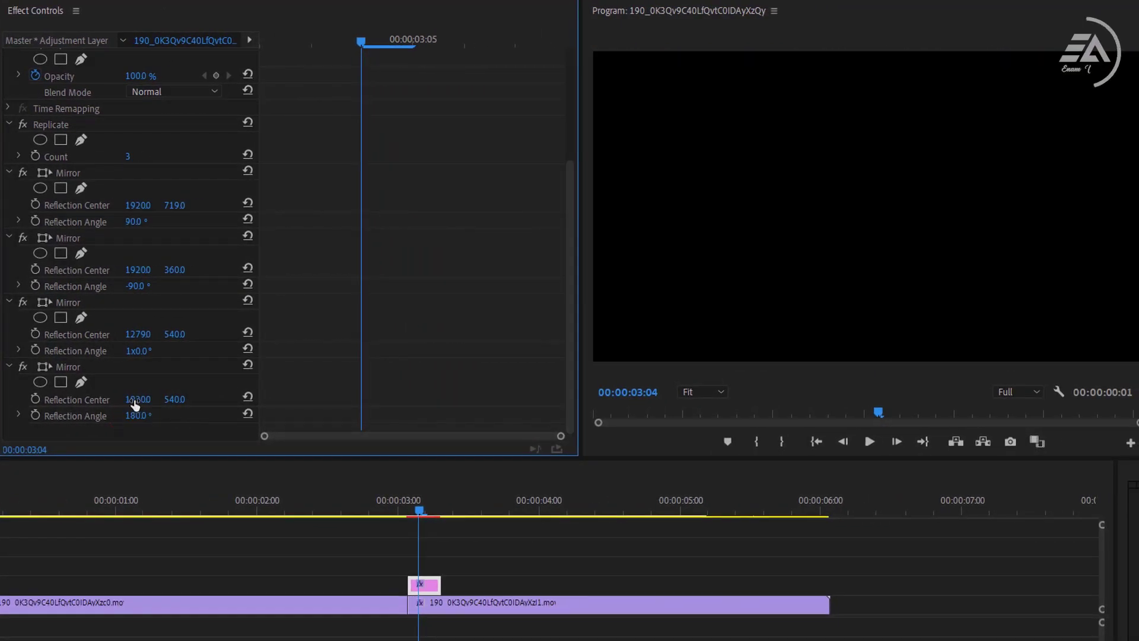
mouse_move(138, 398)
left_mouse_down()
mouse_move(44, 398)
mouse_move(145, 395)
left_mouse_up()
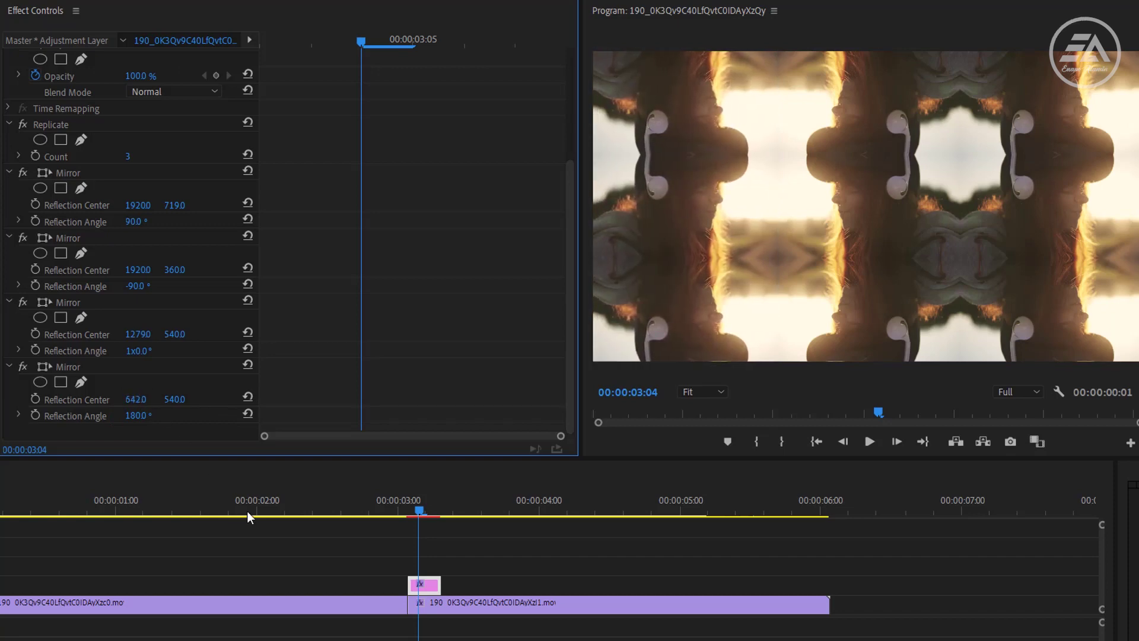
left_click_drag(424, 503, 428, 530)
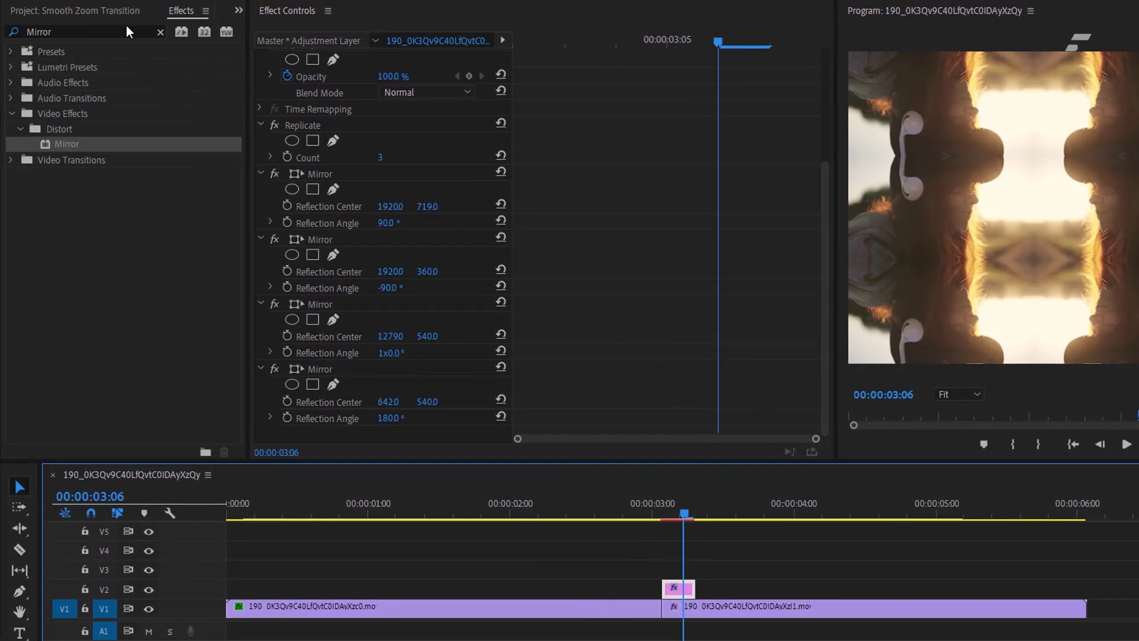
Place a second adjustment layer on V3 over the cut and apply the Transform effect to it.
left_click(123, 12)
left_click_drag(98, 279, 614, 570)
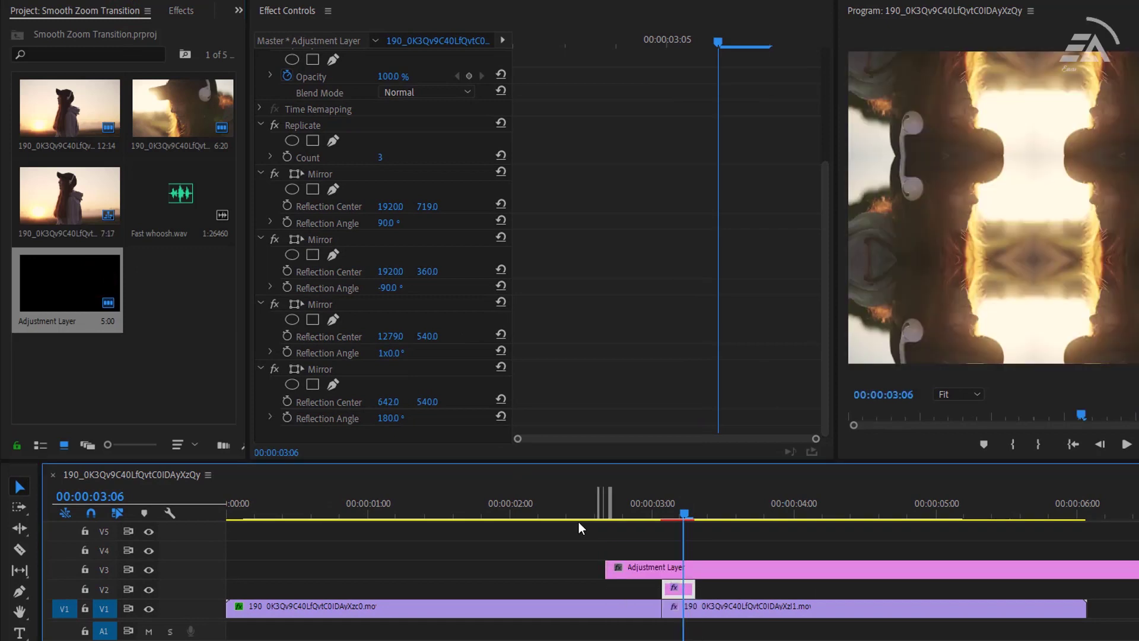
left_click(181, 12)
left_click(119, 32)
type("Transform")
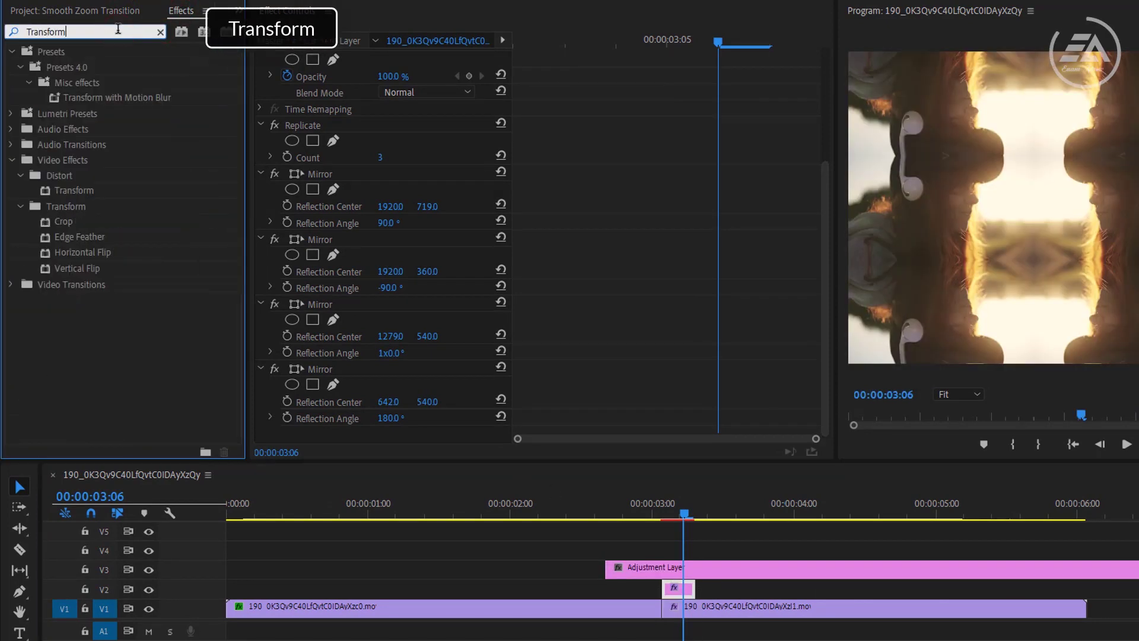
left_click(63, 196)
left_click_drag(96, 191, 652, 568)
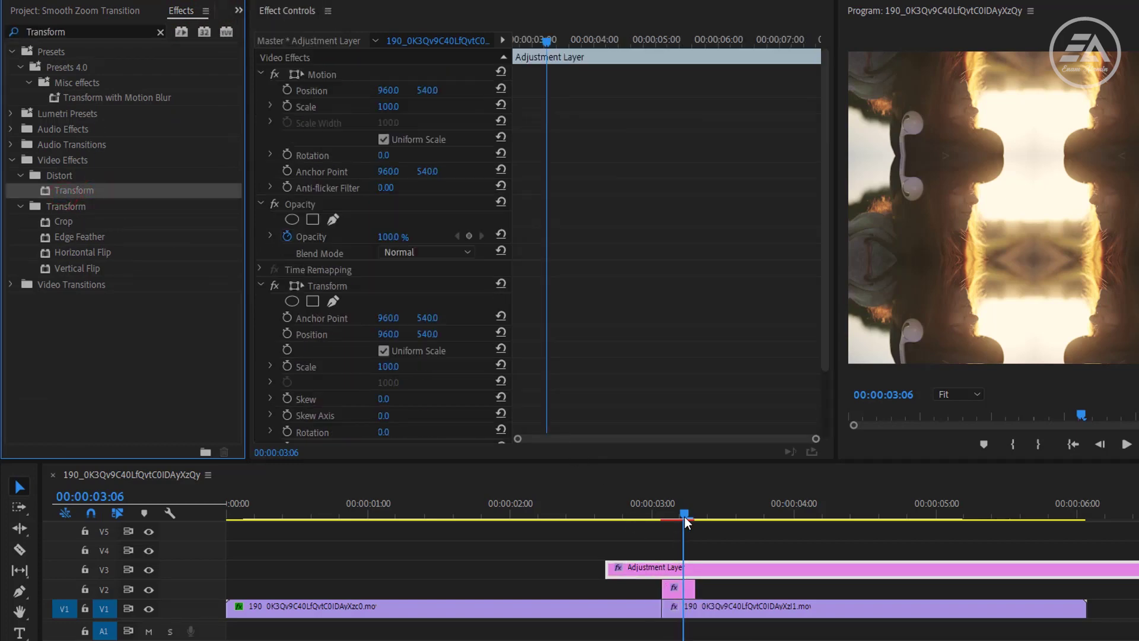
left_click_drag(683, 515, 661, 531)
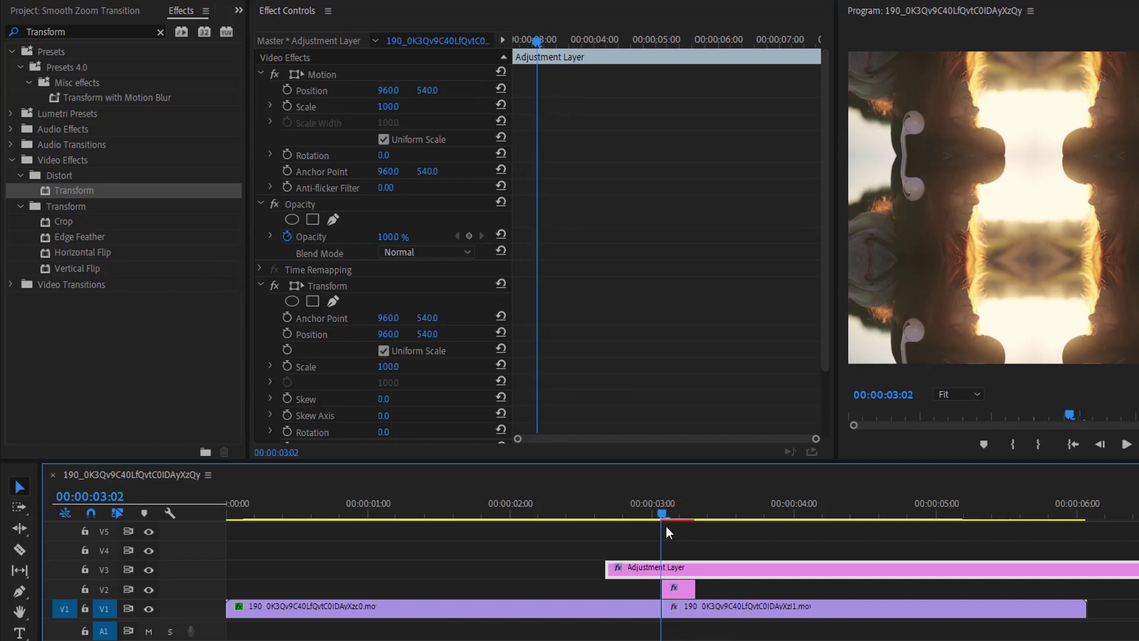
scroll(570, 332, "down", 3)
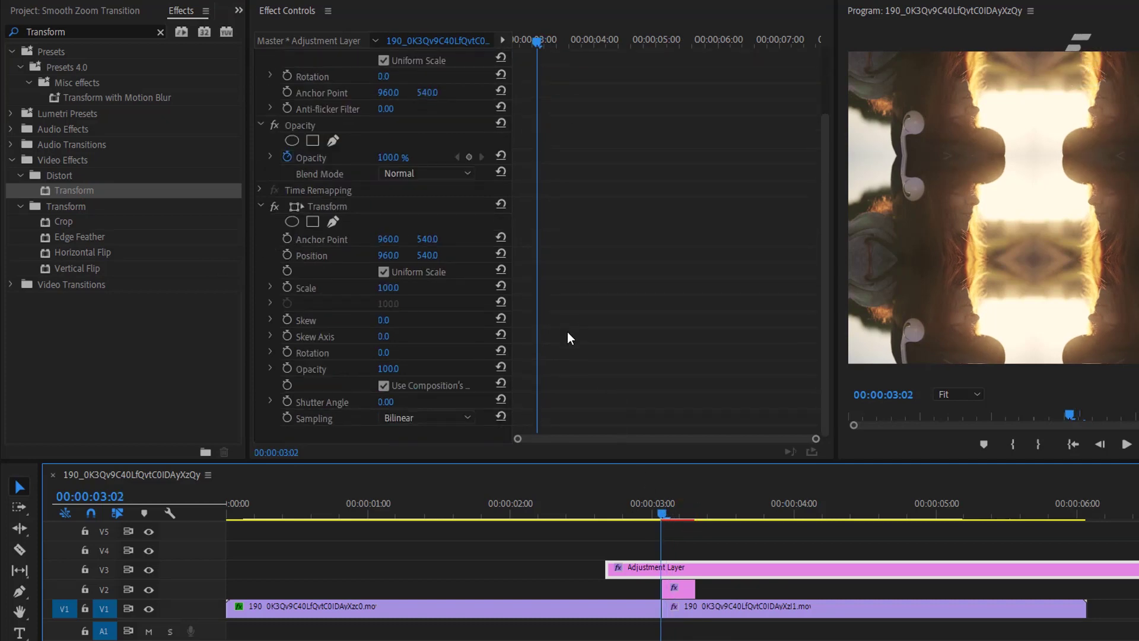
Keyframe Transform Scale at 100 on 00:00:02:21 and 300 on 00:00:03:08.
left_click(288, 288)
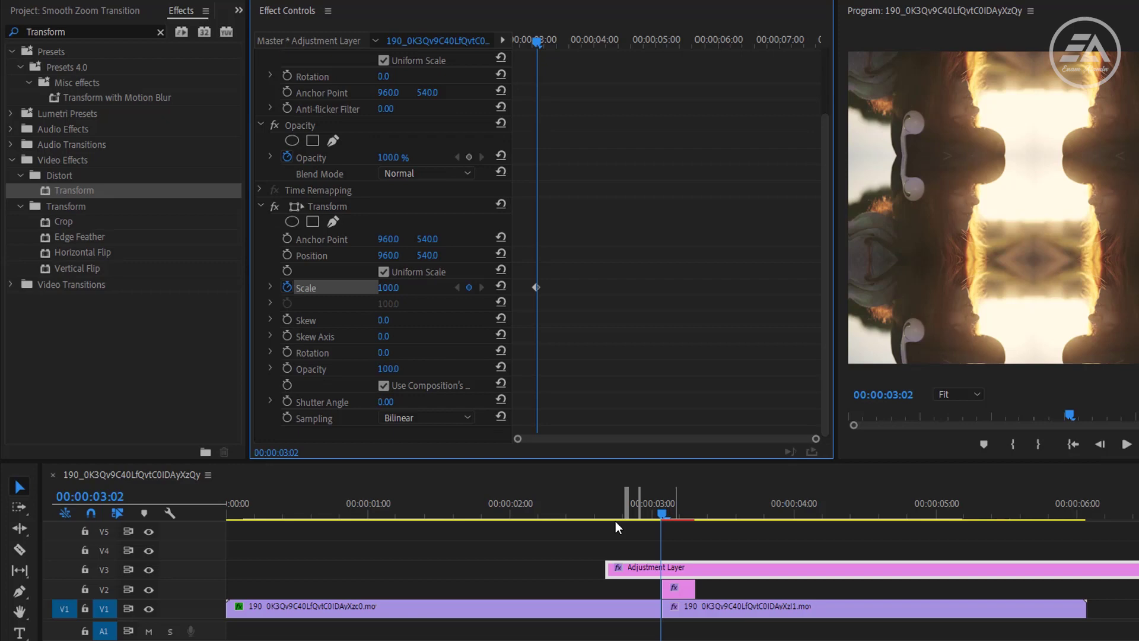
key("Left")
key("Left")
key("Left")
key("Left")
key("Left")
key("Left")
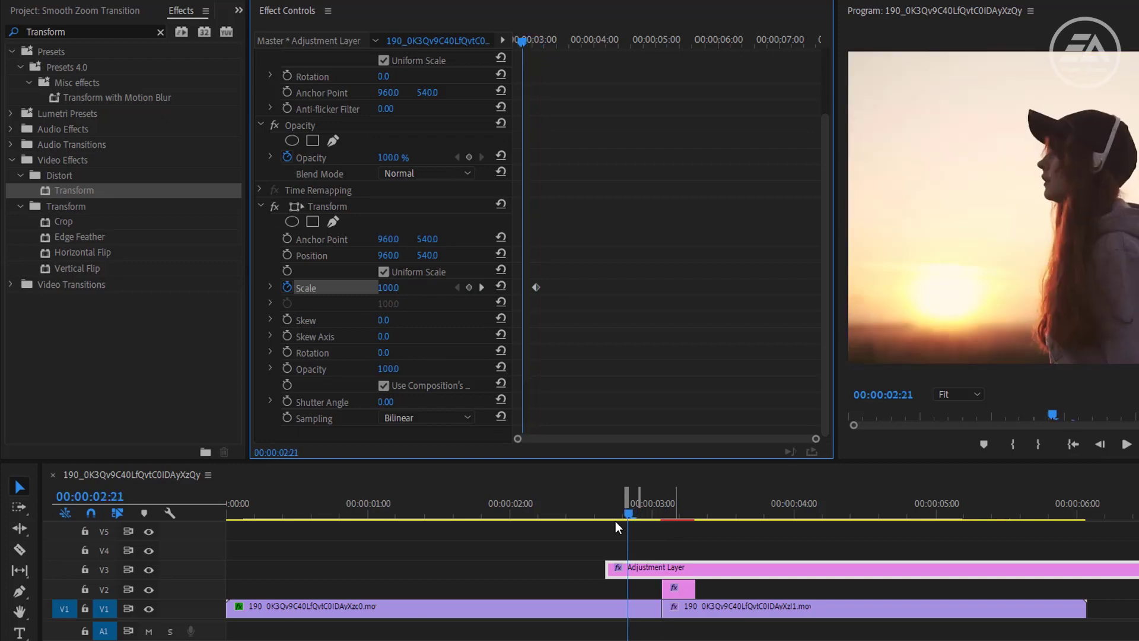
left_click_drag(536, 287, 524, 289)
left_click(660, 514)
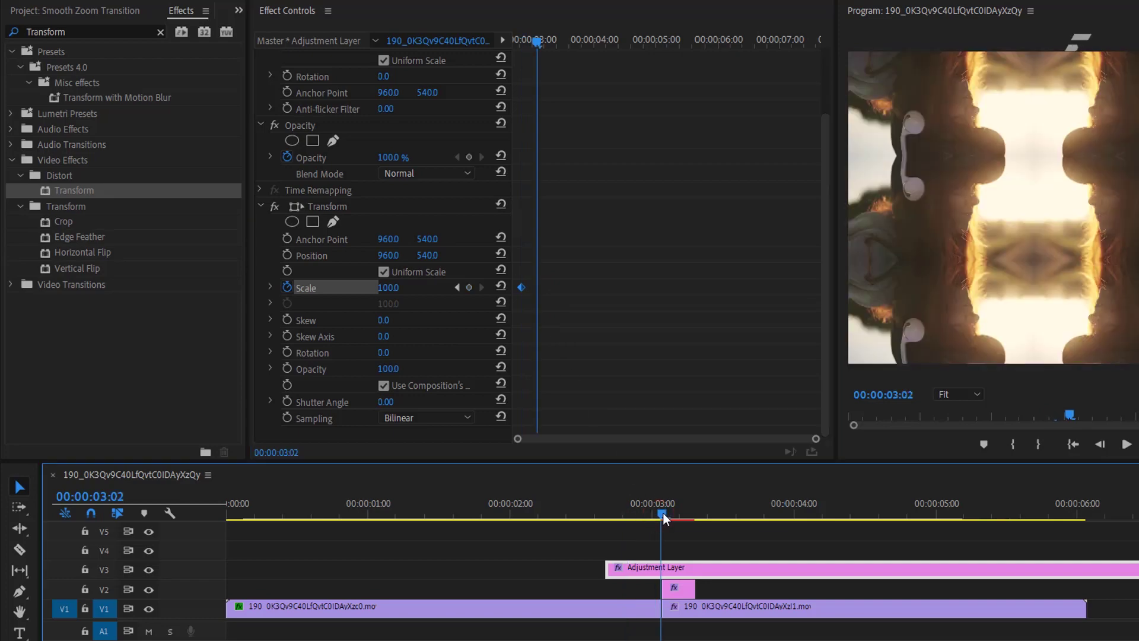
left_click_drag(663, 516, 690, 520)
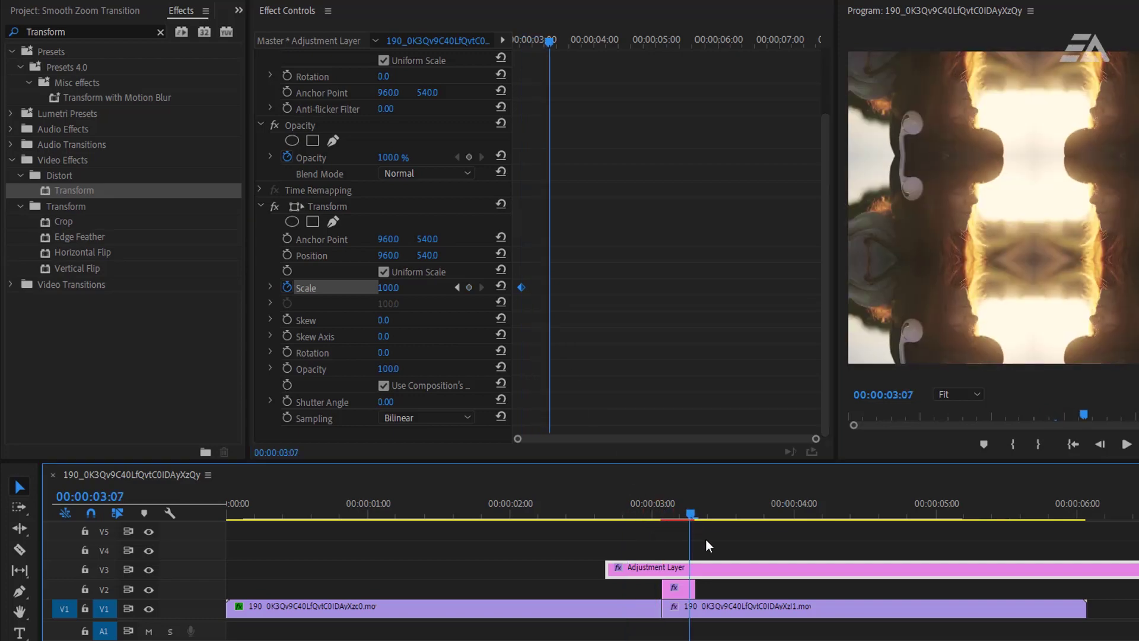
key("Right")
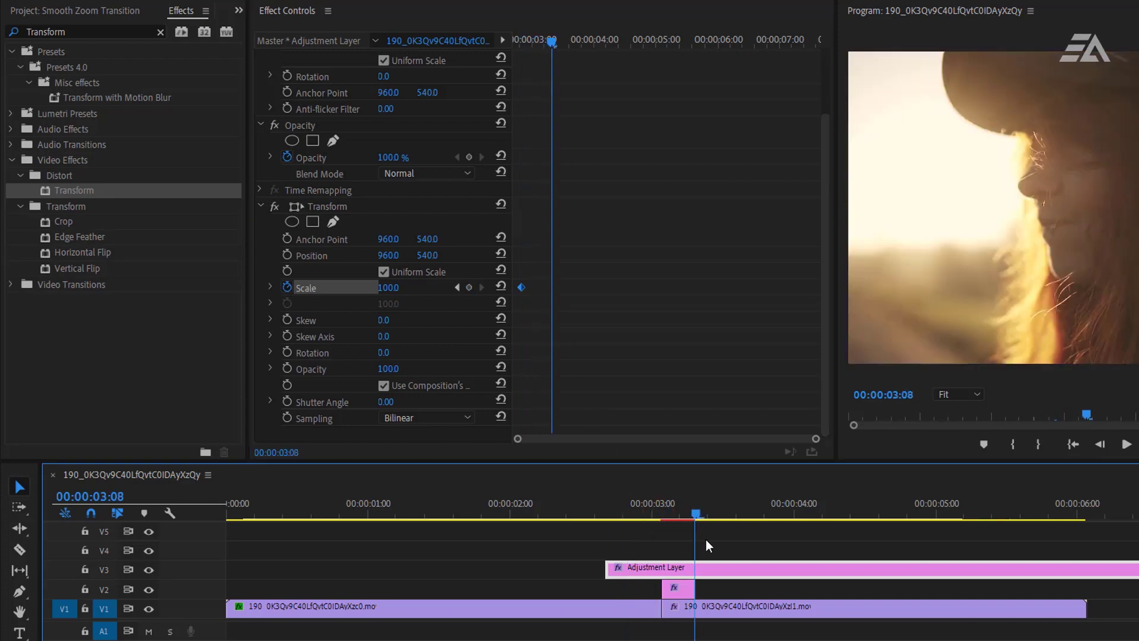
left_click(397, 294)
type("300")
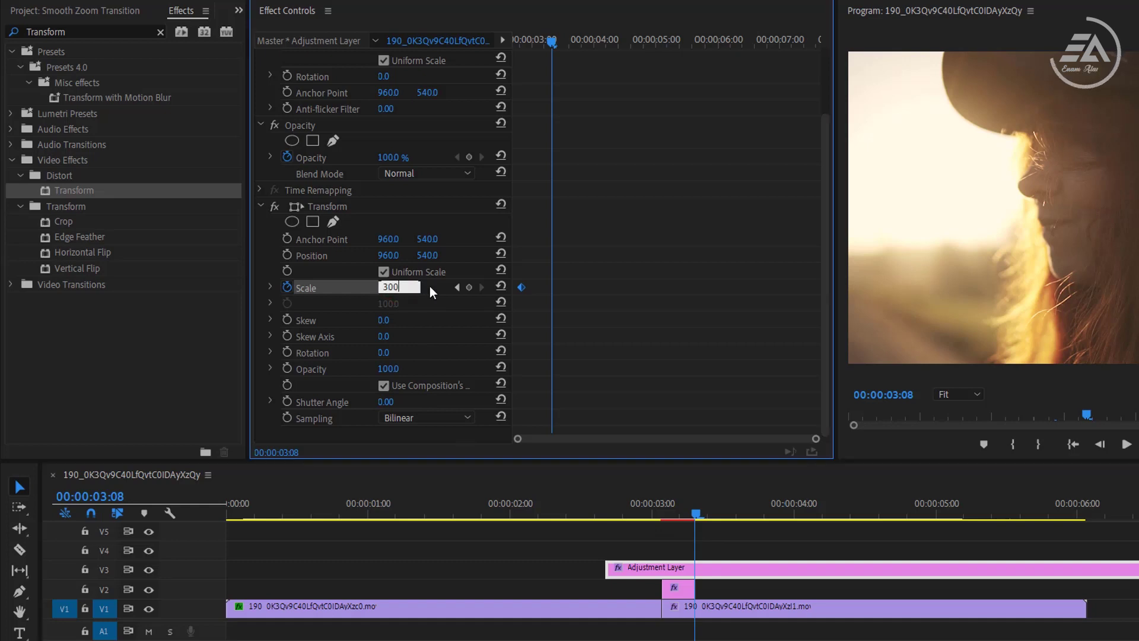
key("Return")
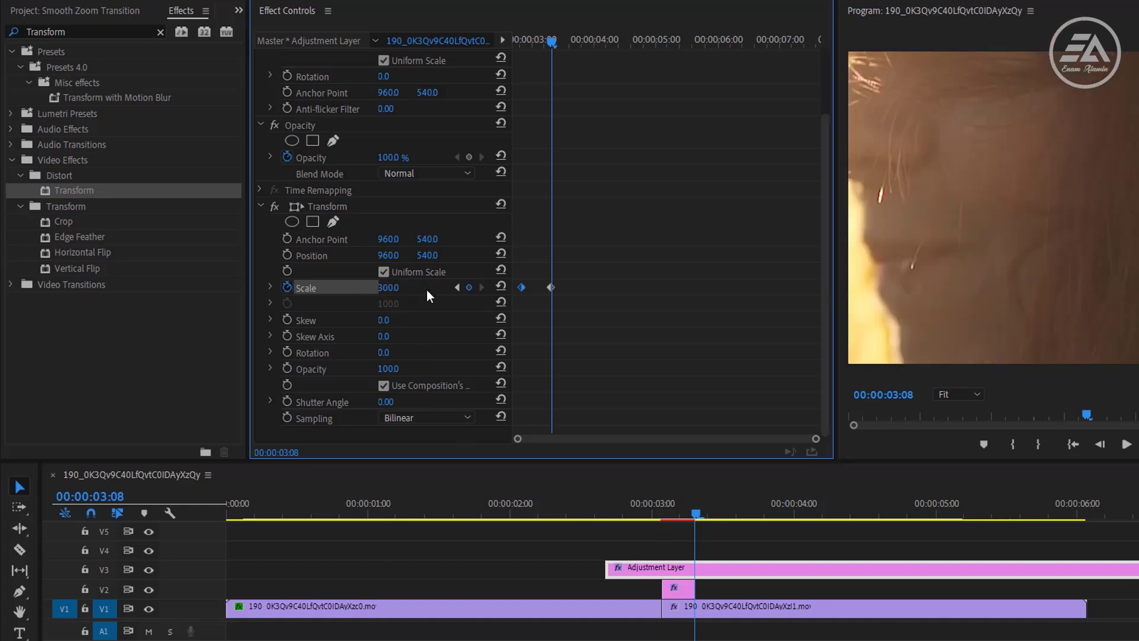
Ease out of the first Scale keyframe and into the second using the velocity handles.
left_click(271, 287)
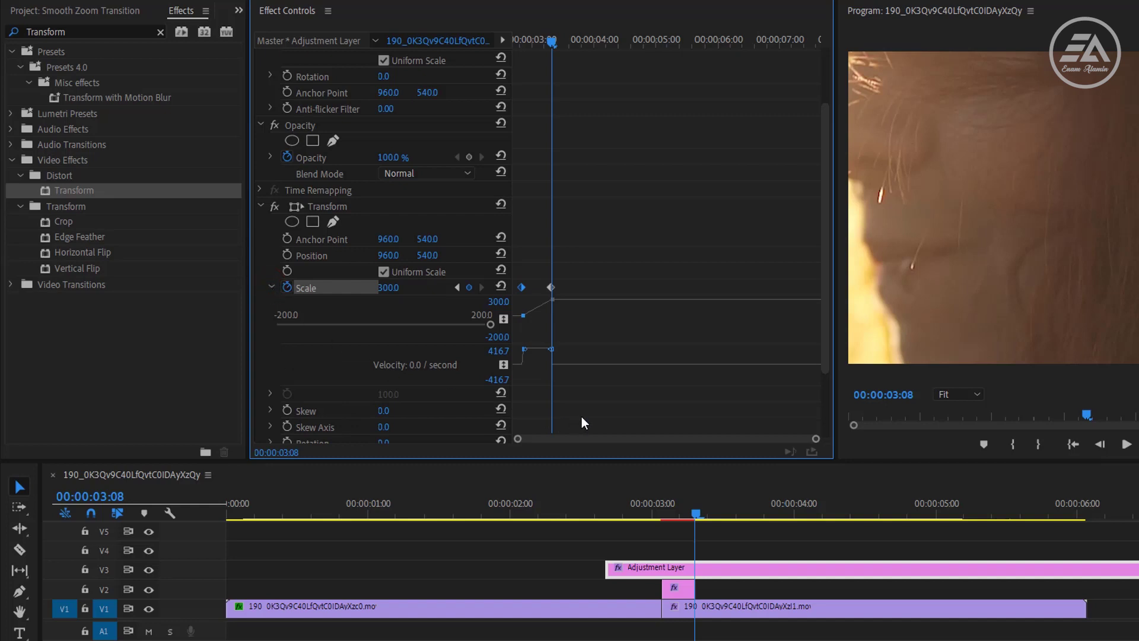
left_click_drag(813, 440, 555, 439)
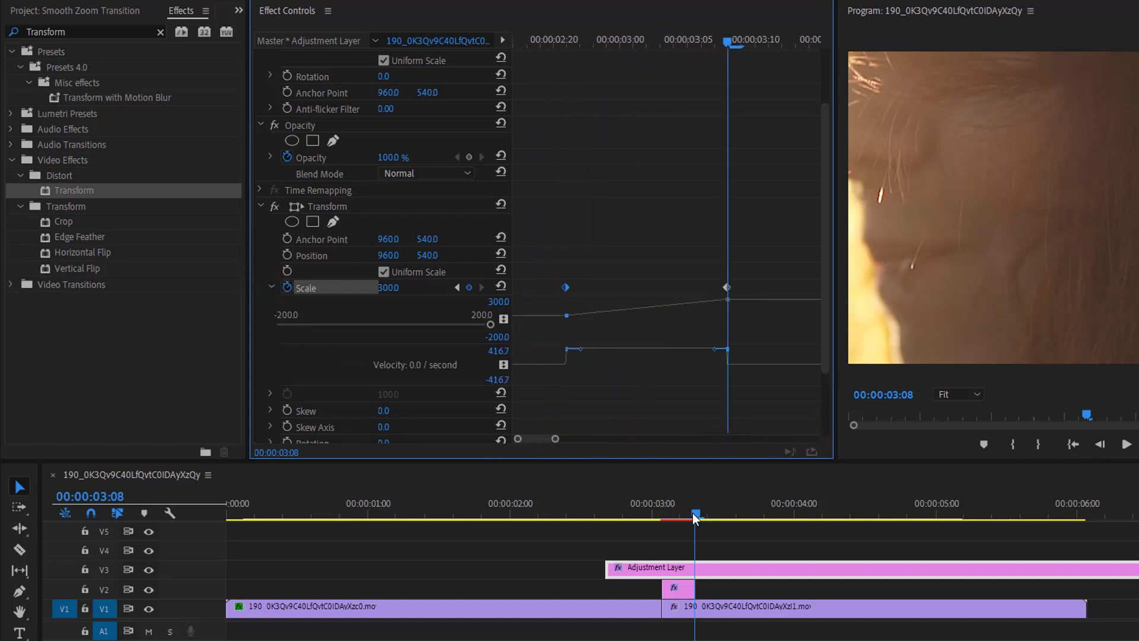
left_click_drag(692, 513, 657, 515)
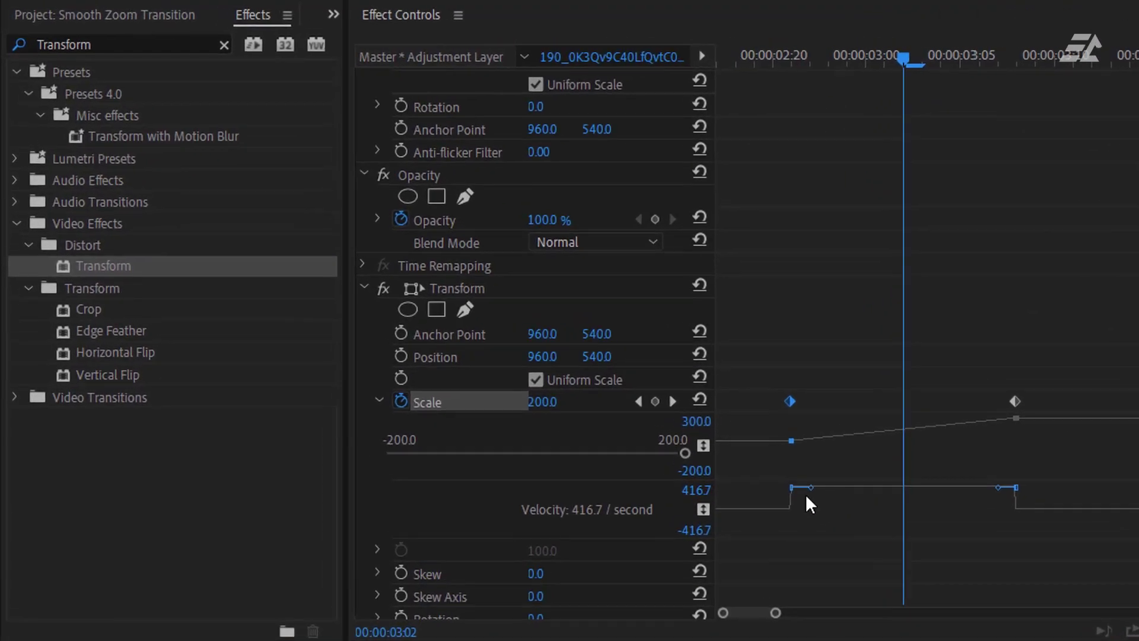
left_click_drag(599, 360, 635, 379)
left_click_drag(858, 511, 889, 510)
left_click_drag(1016, 510, 894, 512)
Set the Transform Shutter Angle to 360 for motion blur.
scroll(396, 510, "down", 3)
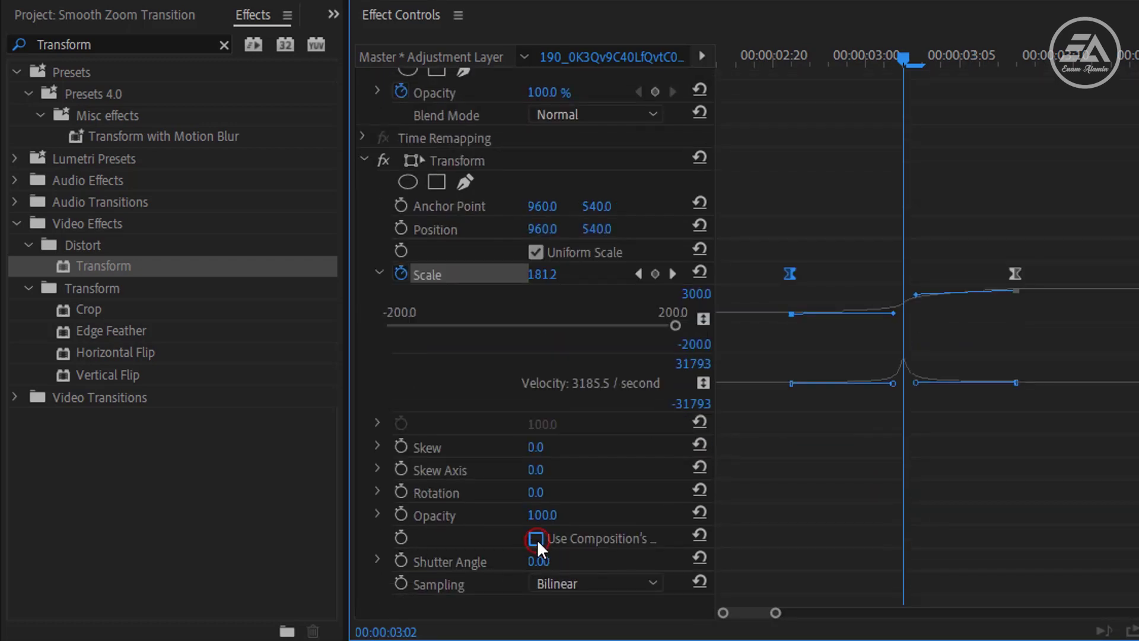
left_click(544, 562)
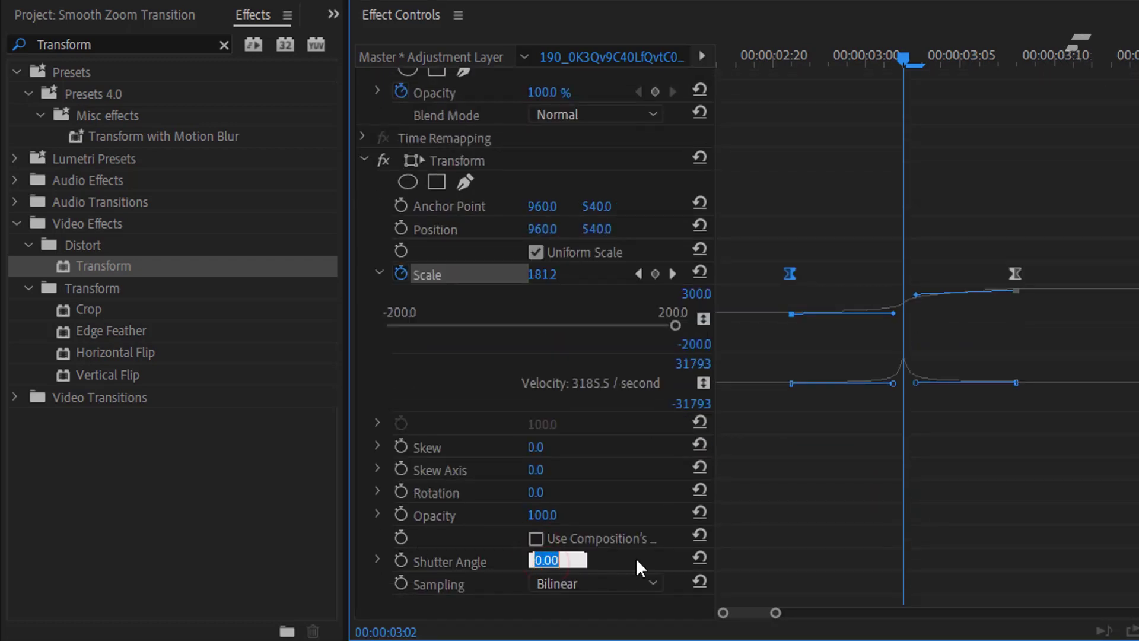
type("360")
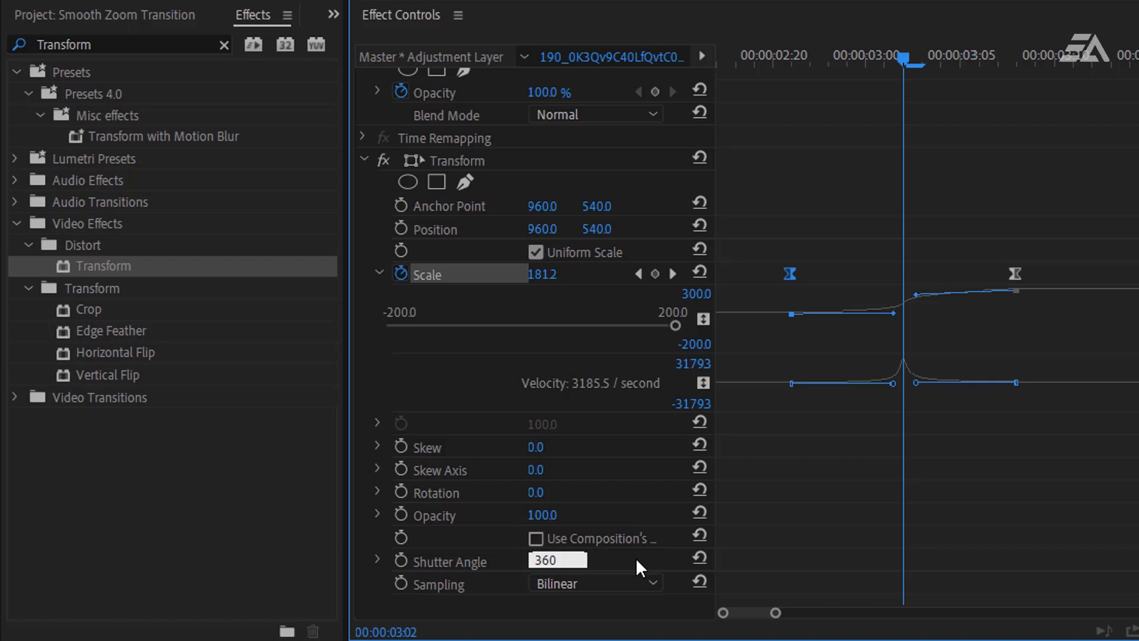
key("Return")
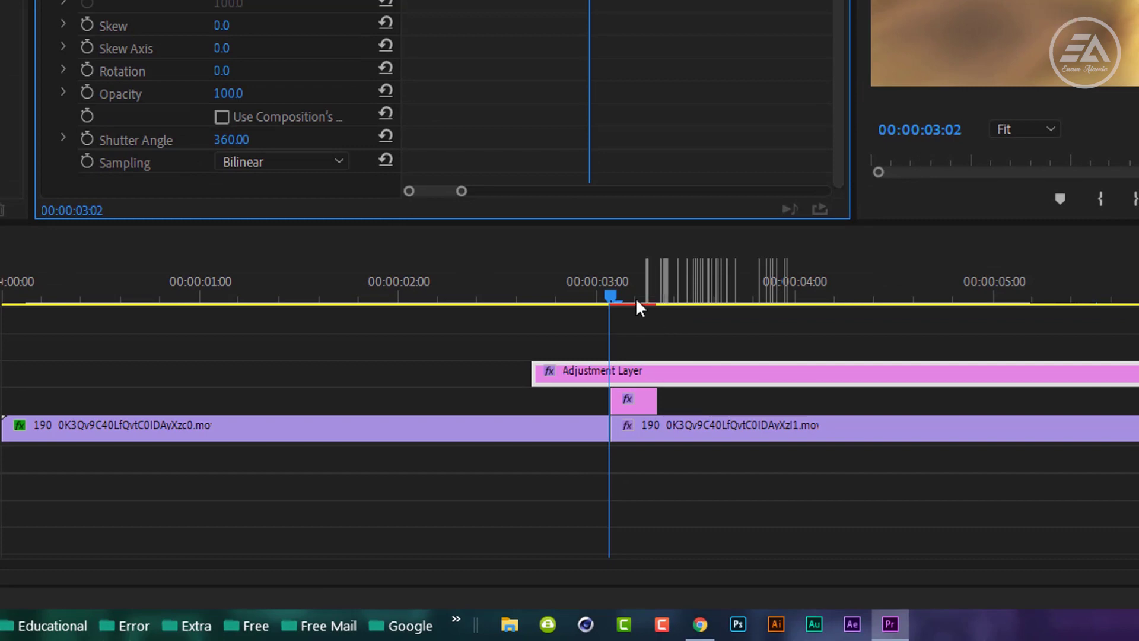
Cut the V3 adjustment layer at 00:00:02:21 and 00:00:03:08 and delete the outer pieces.
key("Left")
key("Left")
key("Left")
key("Left")
key("Left")
key("Left")
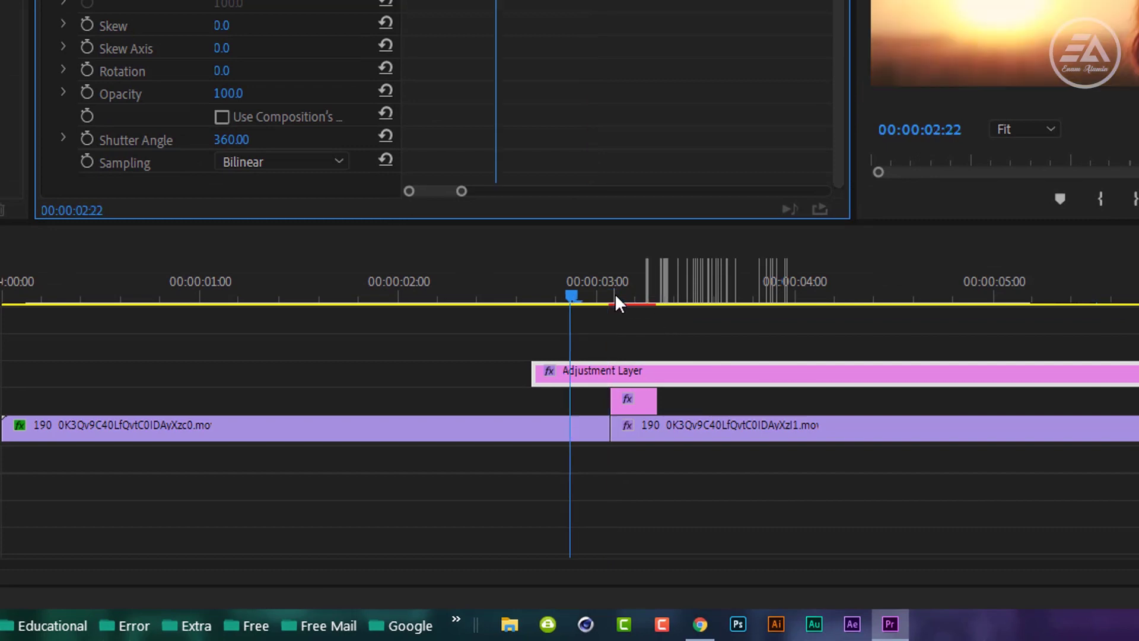
key("ctrl+k")
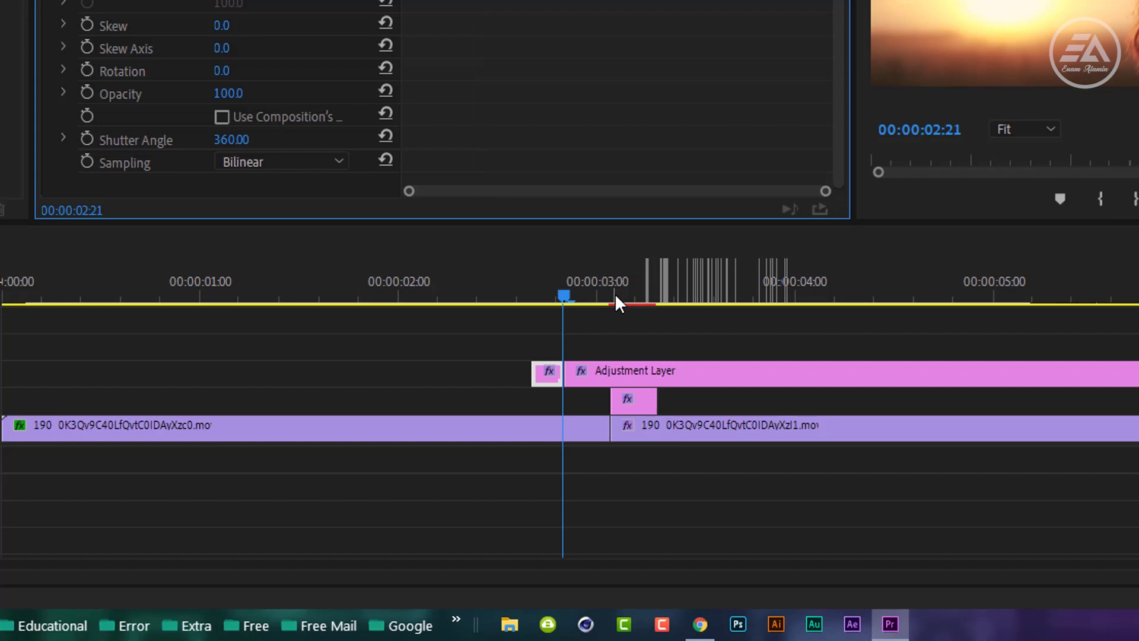
left_click(614, 293)
key("Down")
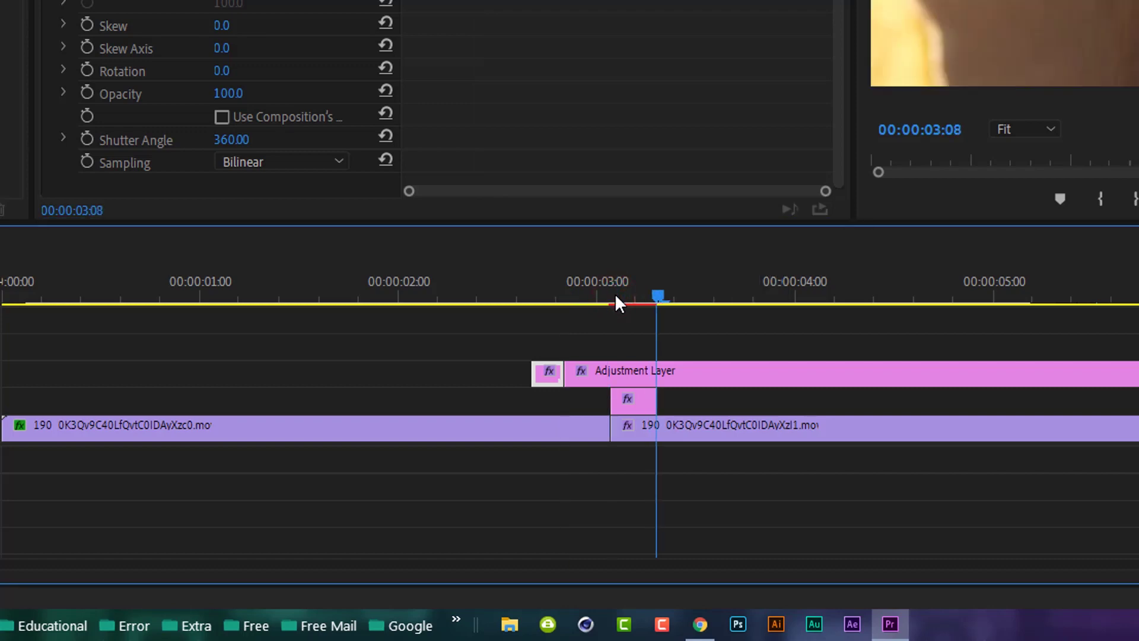
left_click(655, 366)
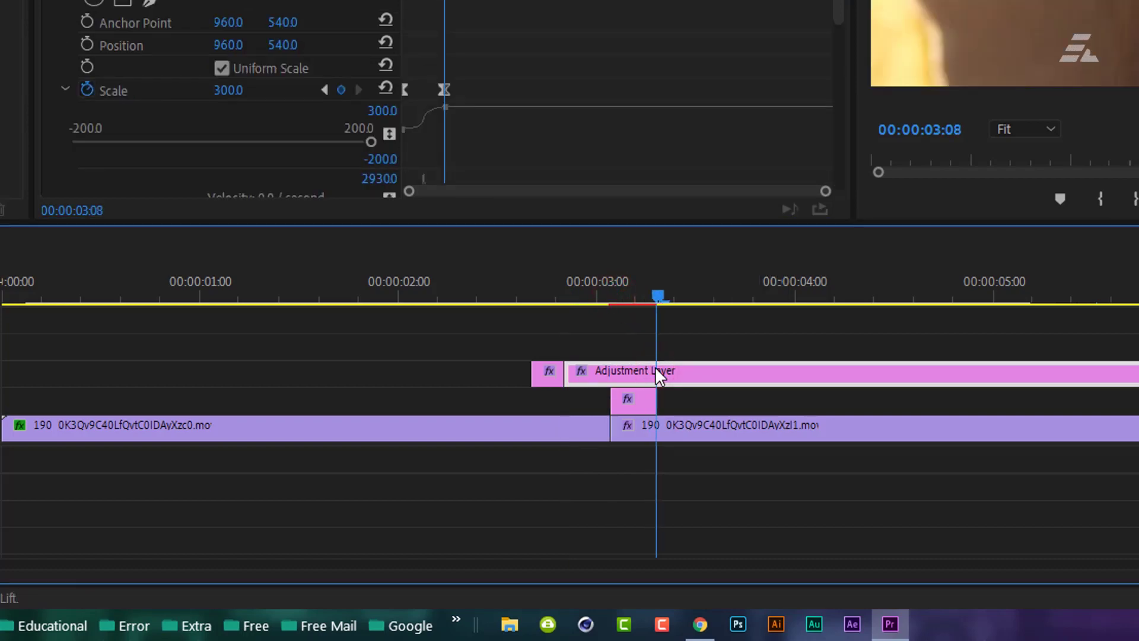
key("Delete")
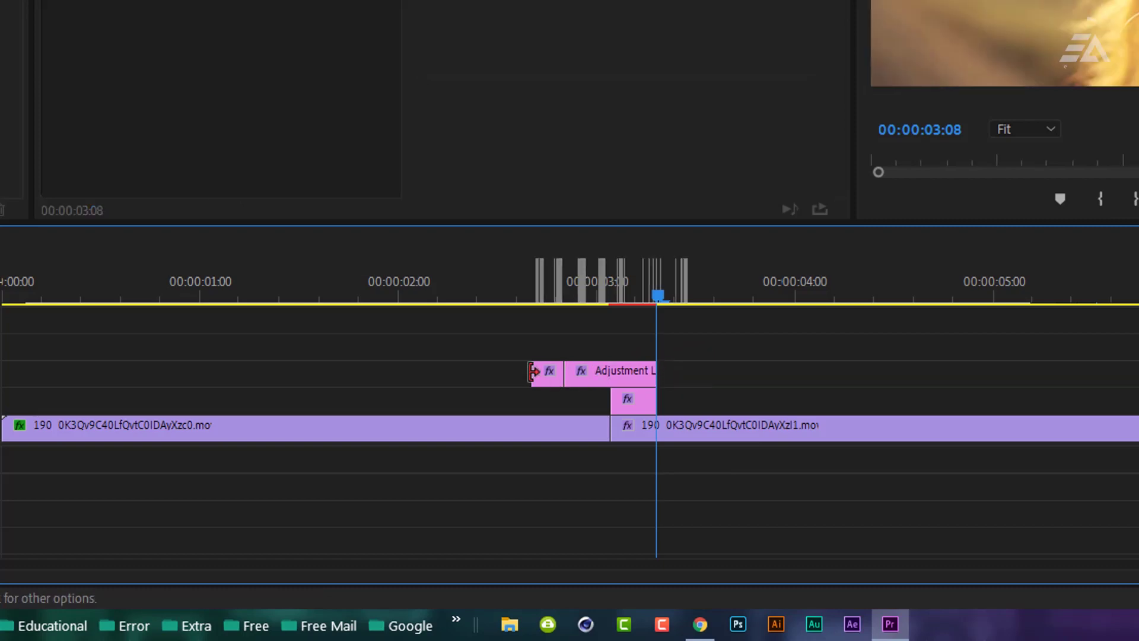
left_click(545, 370)
key("Delete")
Play the transition, then mark In 00:00:02:21 and Out 00:00:03:08 and render that range.
left_click(575, 297)
key("space")
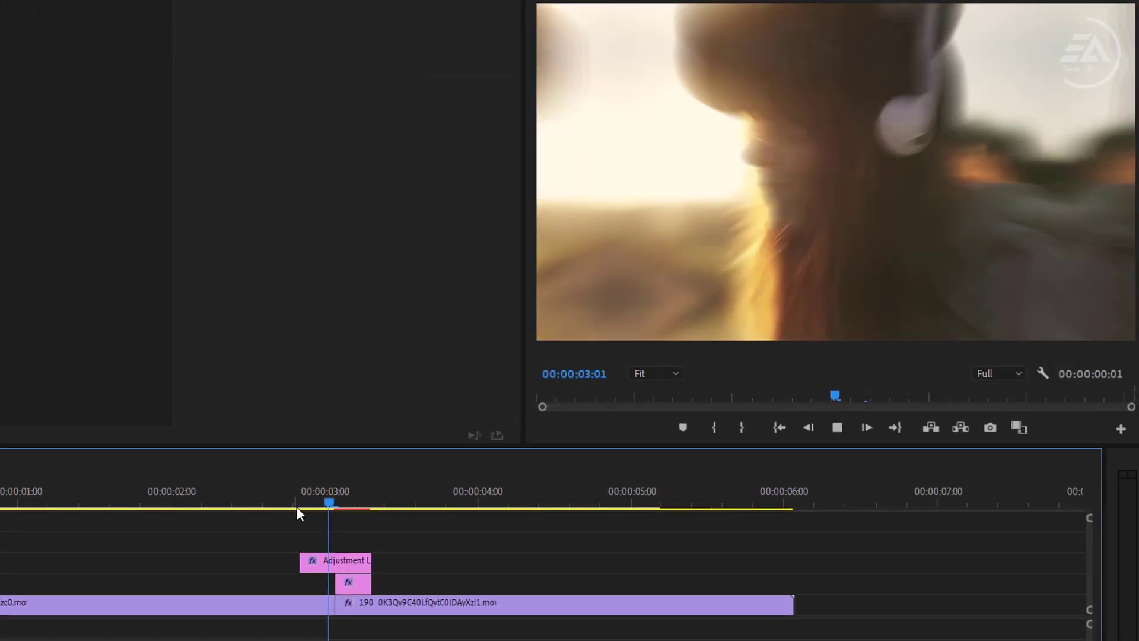
left_click(301, 497)
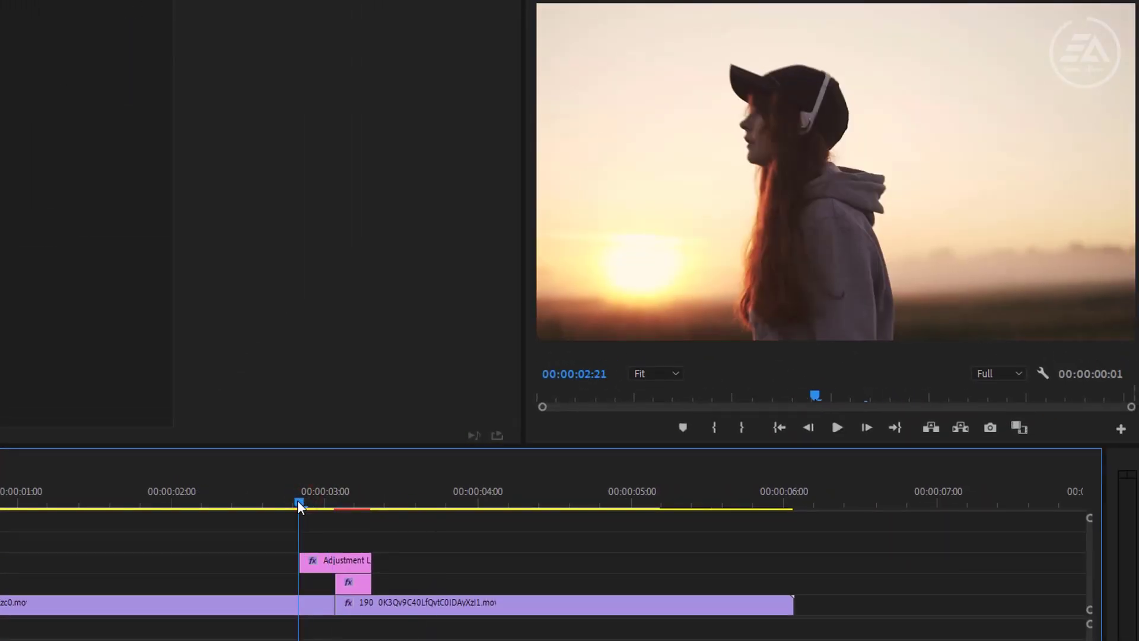
left_click(297, 500)
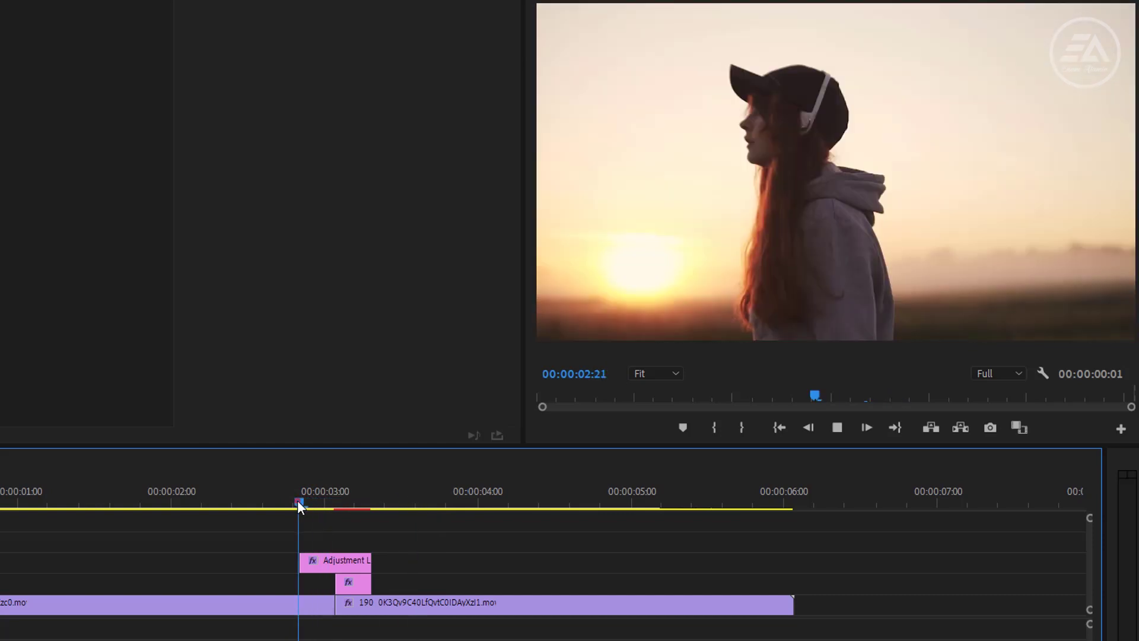
left_click(711, 427)
left_click(369, 497)
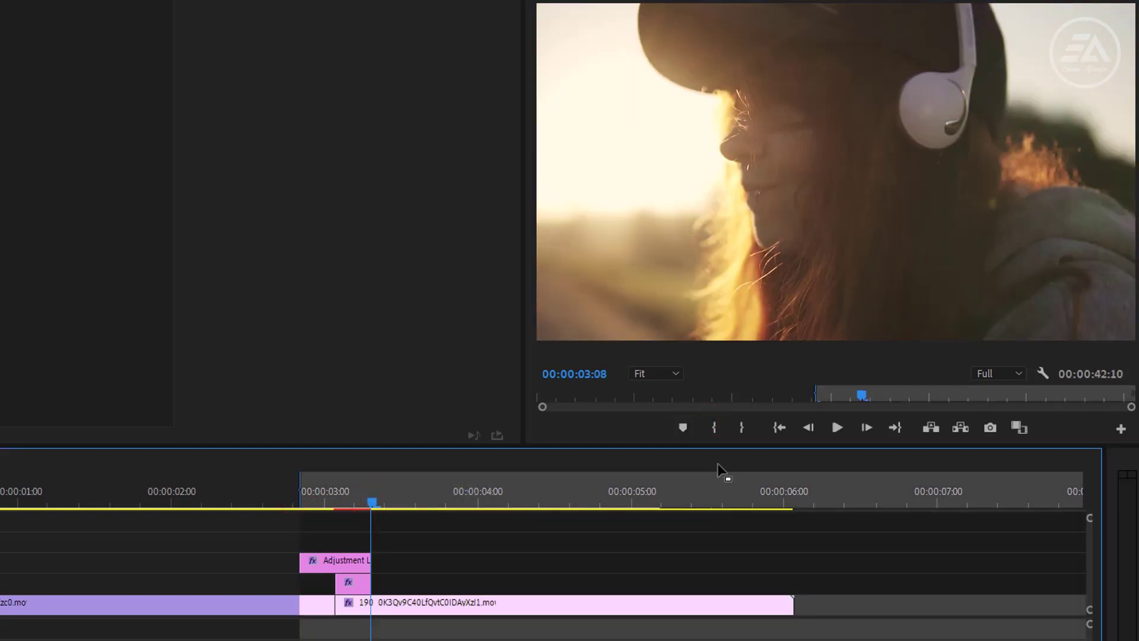
left_click(739, 429)
key("Return")
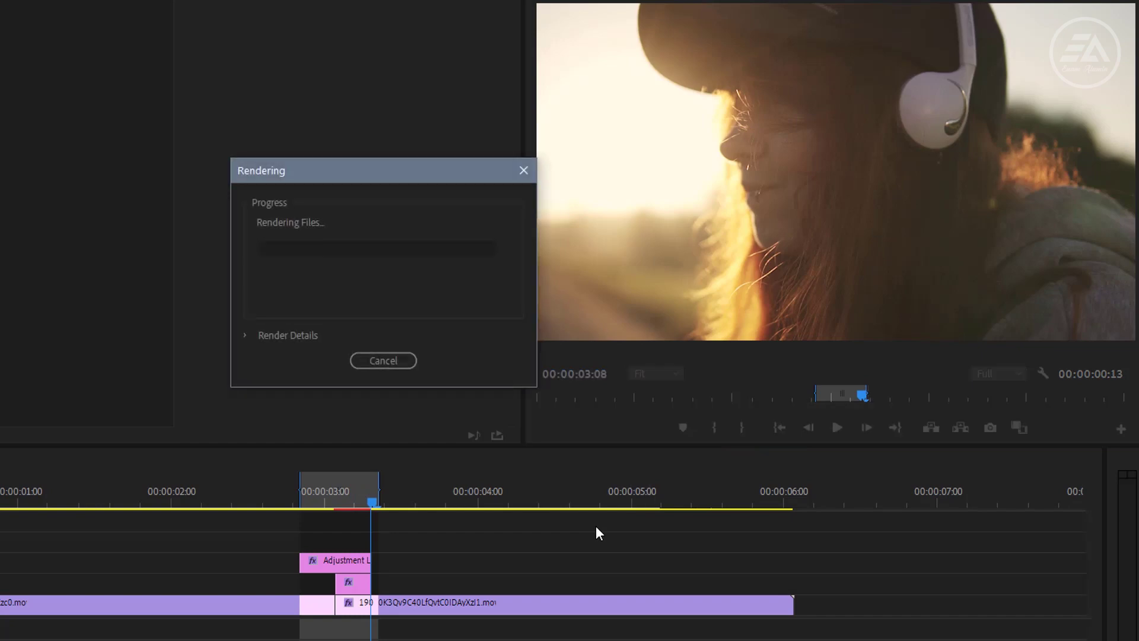
Loop-play the rendered zoom transition from 00:00:02:20, ending at 00:00:03:02.
left_click(293, 496)
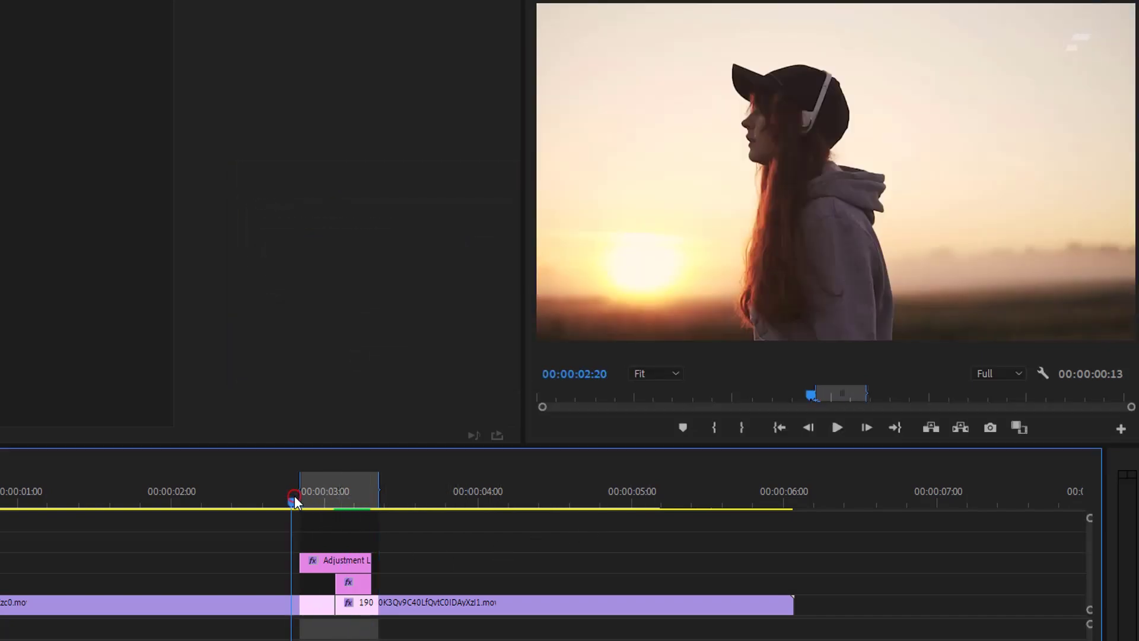
key("space")
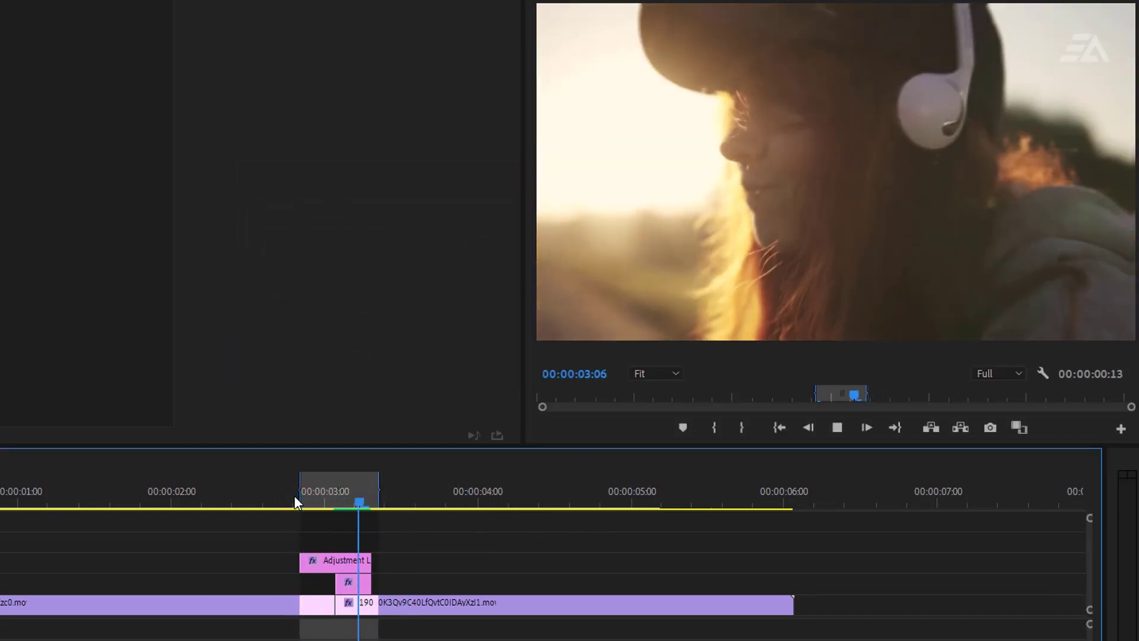
left_click(293, 496)
key("space")
mouse_move(338, 497)
left_mouse_down()
mouse_move(322, 499)
mouse_move(348, 499)
mouse_move(323, 503)
mouse_move(351, 501)
left_mouse_up()
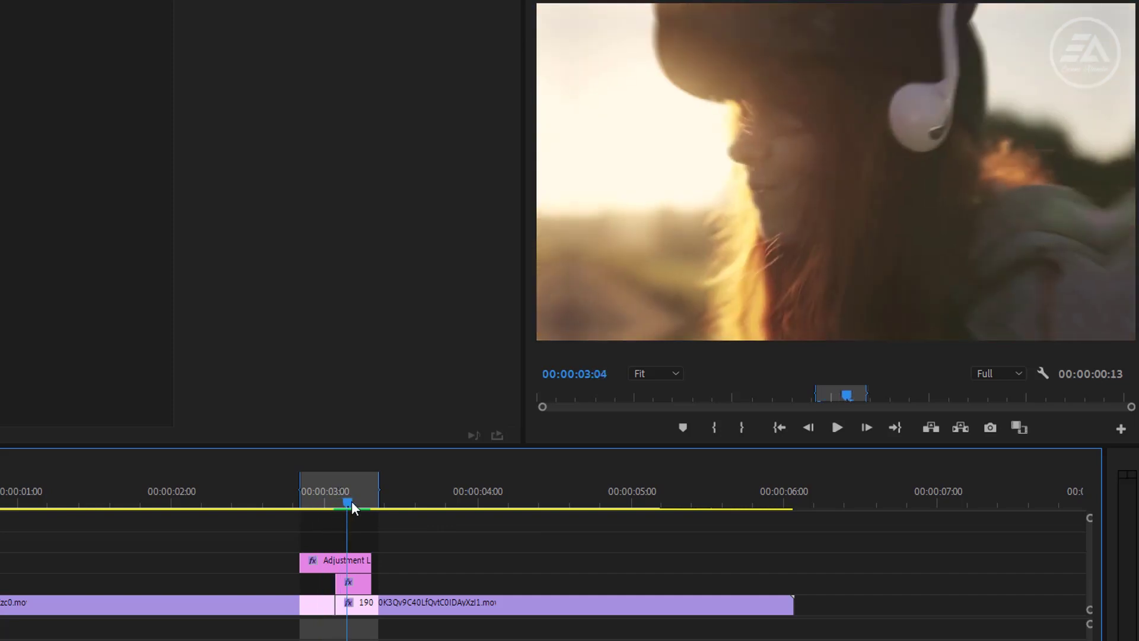
Collapse the four Mirror effects on the small V2 clip.
left_click(357, 584)
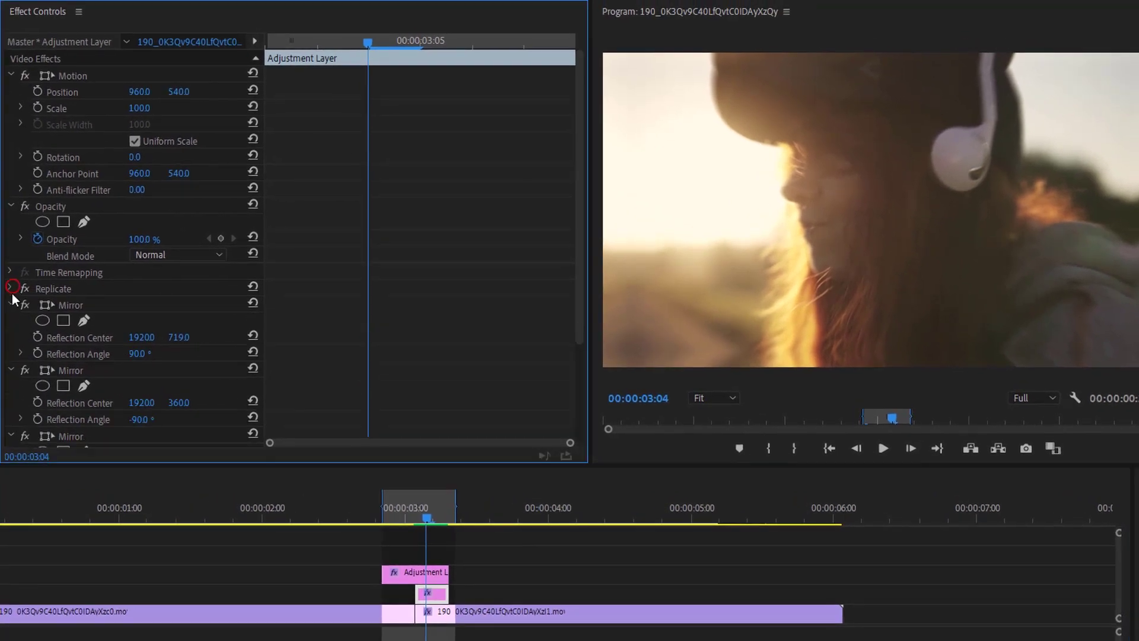
left_click(10, 305)
left_click(10, 321)
left_click(10, 337)
left_click(10, 353)
Save Replicate plus the four Mirror effects as a Scale-type preset named Main.
left_click(70, 354)
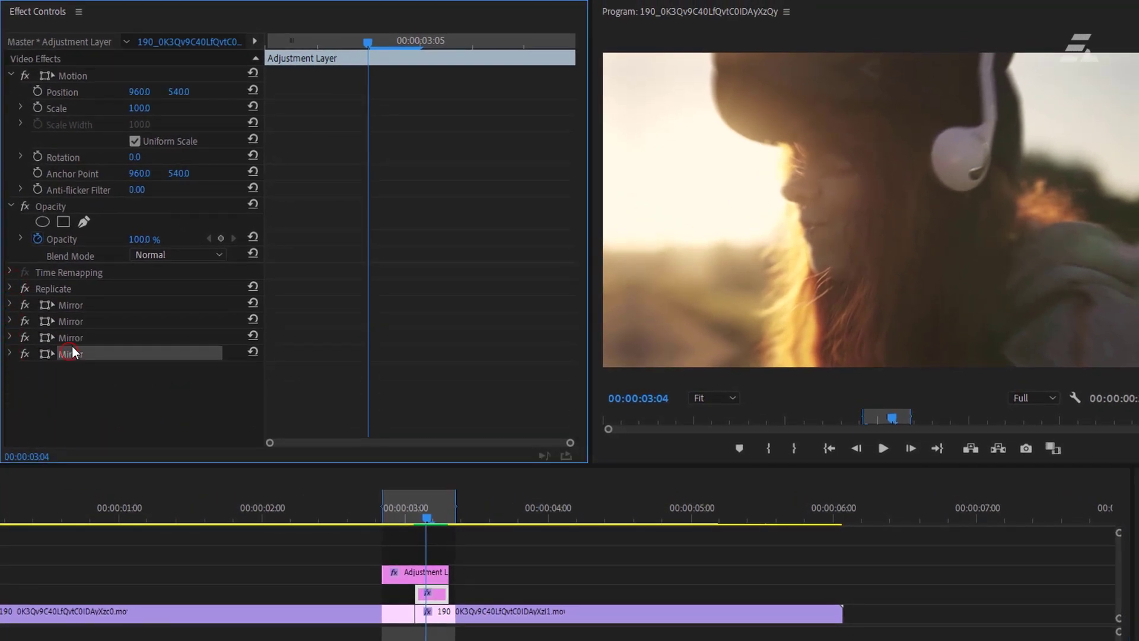
left_click(72, 337, "ctrl")
left_click(71, 321, "ctrl")
left_click(70, 305, "ctrl")
left_click(68, 289, "ctrl")
right_click(86, 290)
left_click(157, 317)
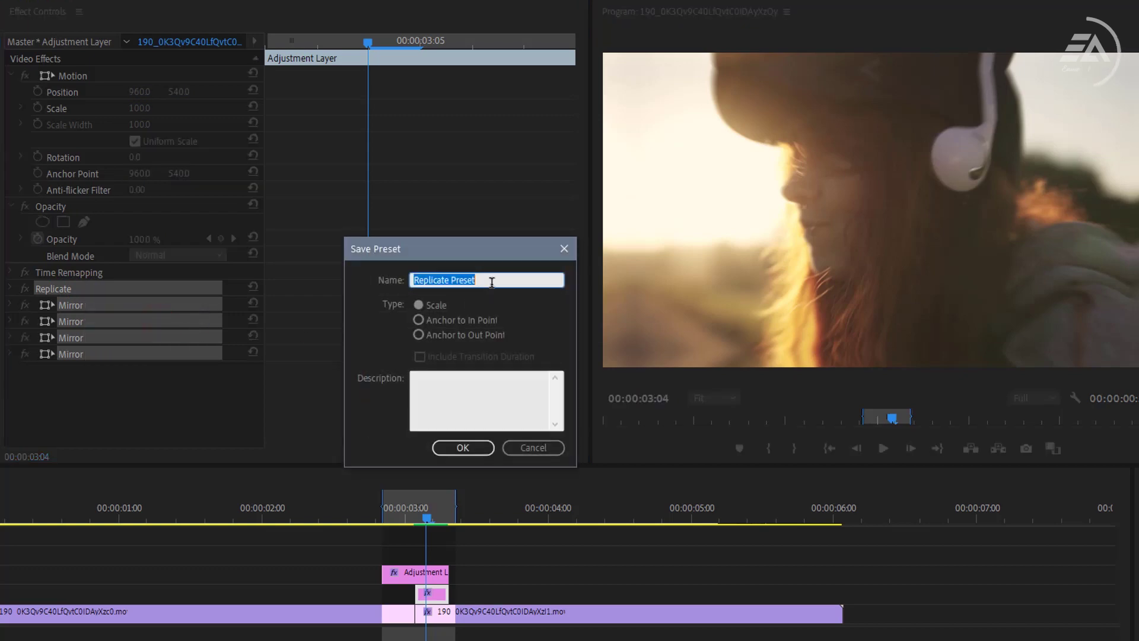
type("Main")
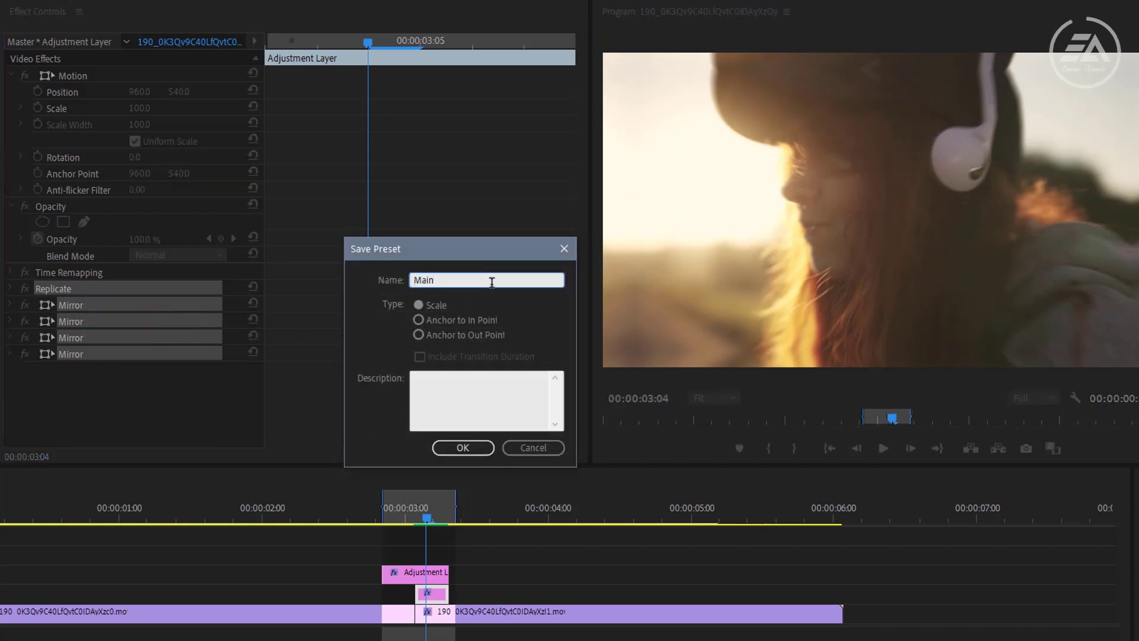
left_click(438, 304)
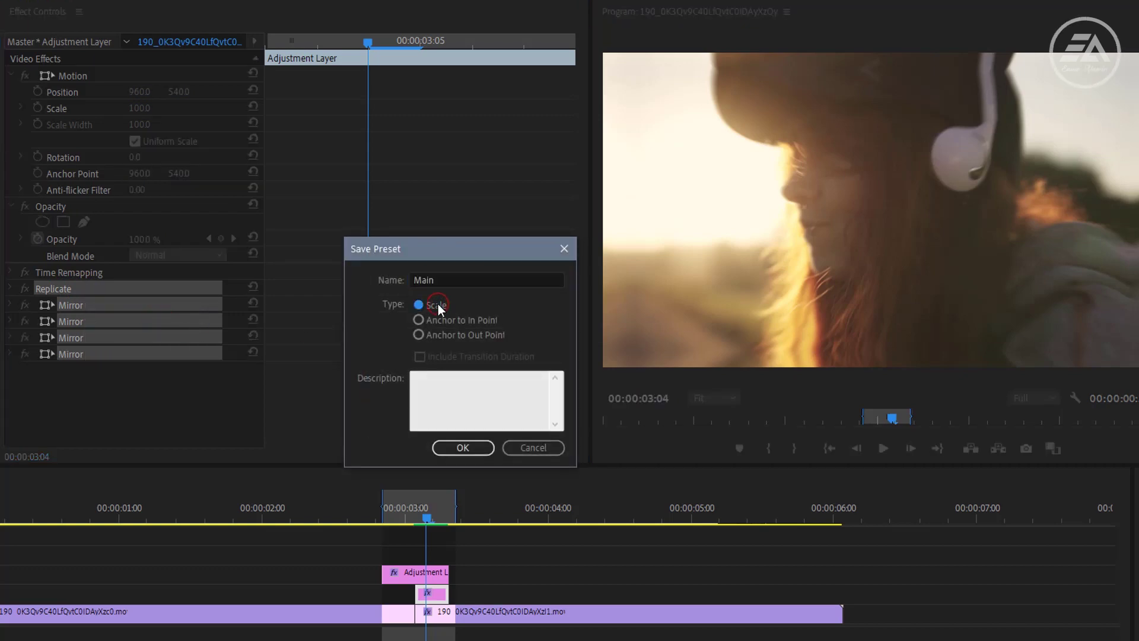
left_click(462, 448)
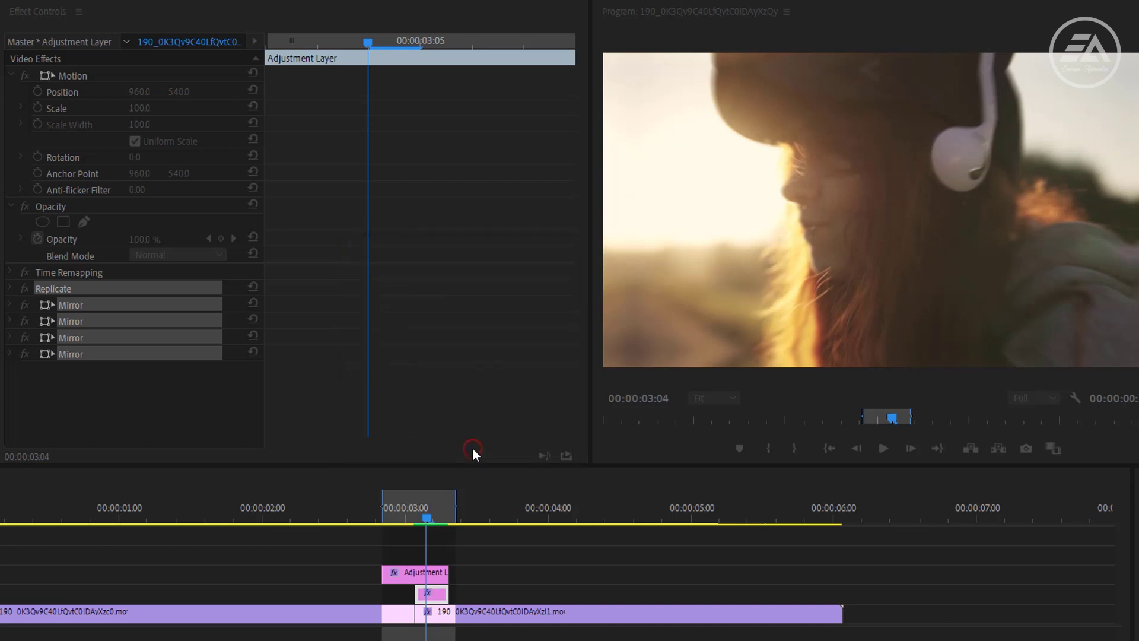
Save the V3 adjustment clip's Transform effect as a Scale-type preset named Zoom IN.
left_click(436, 576)
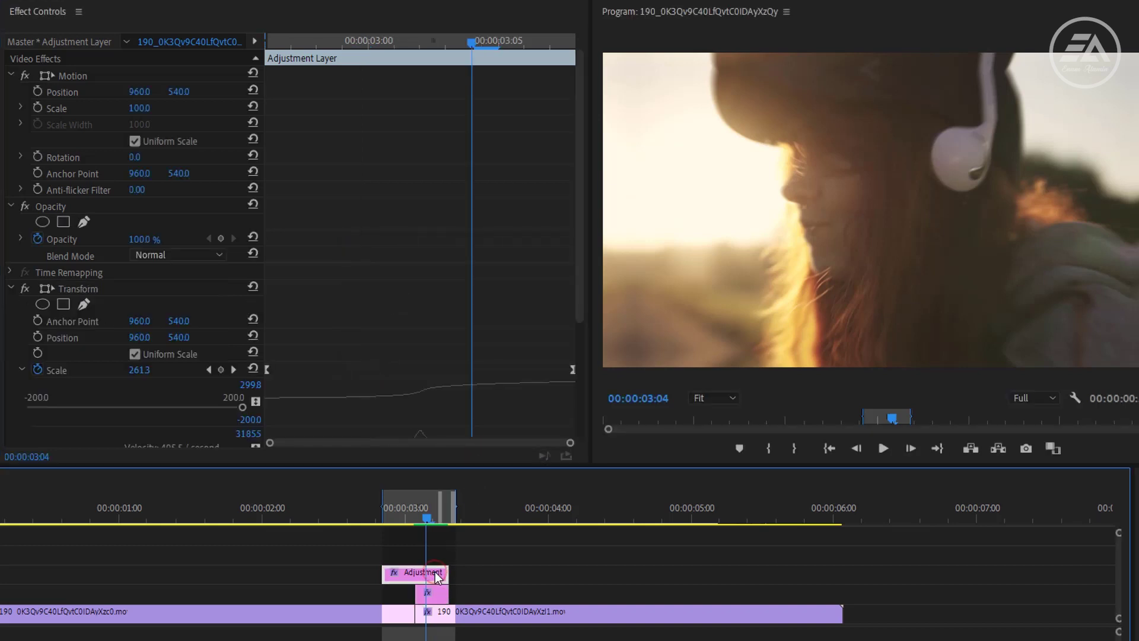
left_click(11, 290)
left_click(79, 289)
right_click(107, 295)
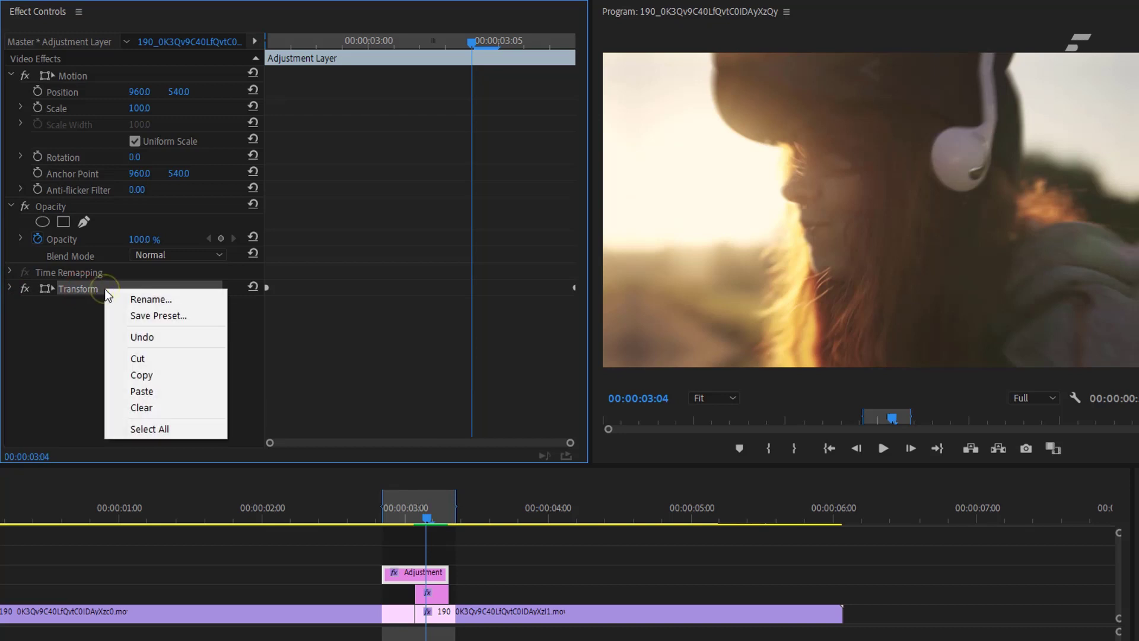
left_click(181, 316)
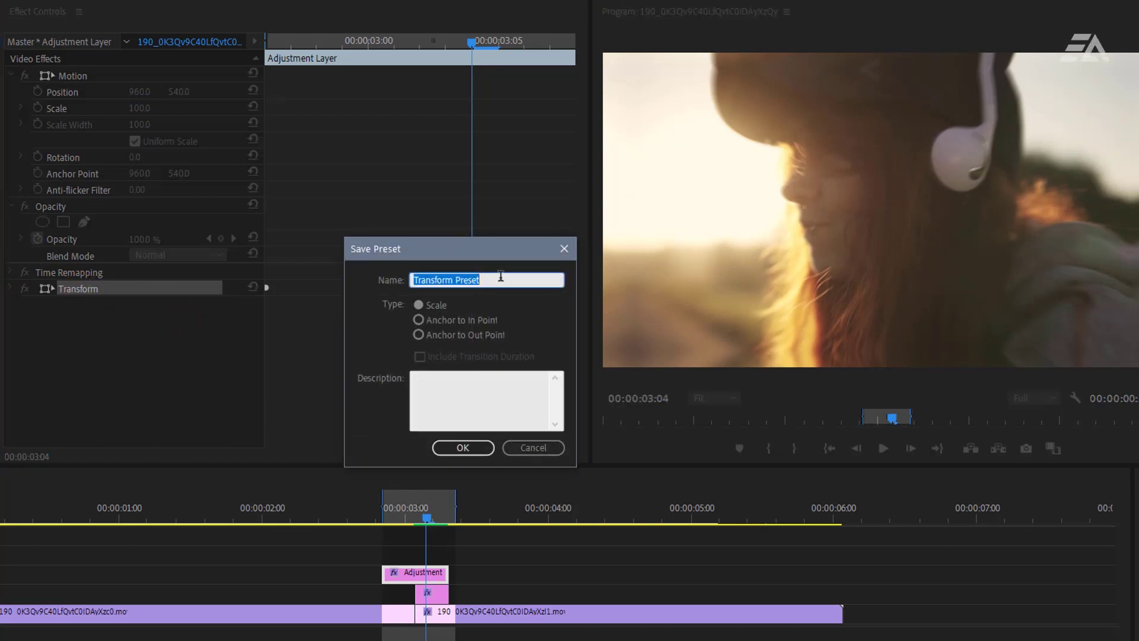
type("Zoom IN")
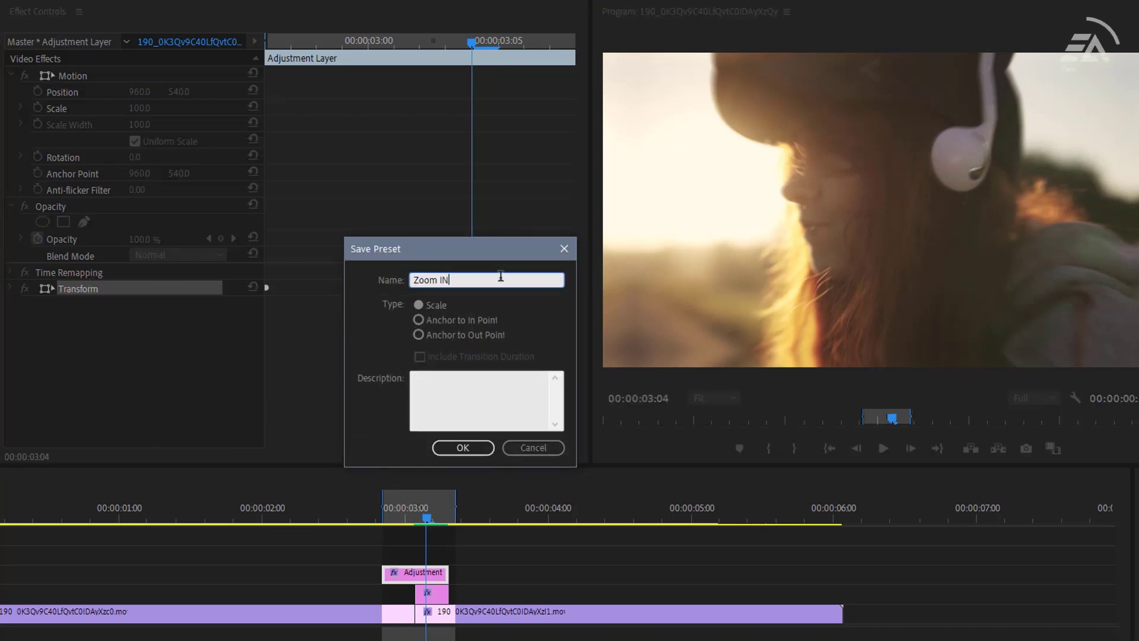
left_click(435, 306)
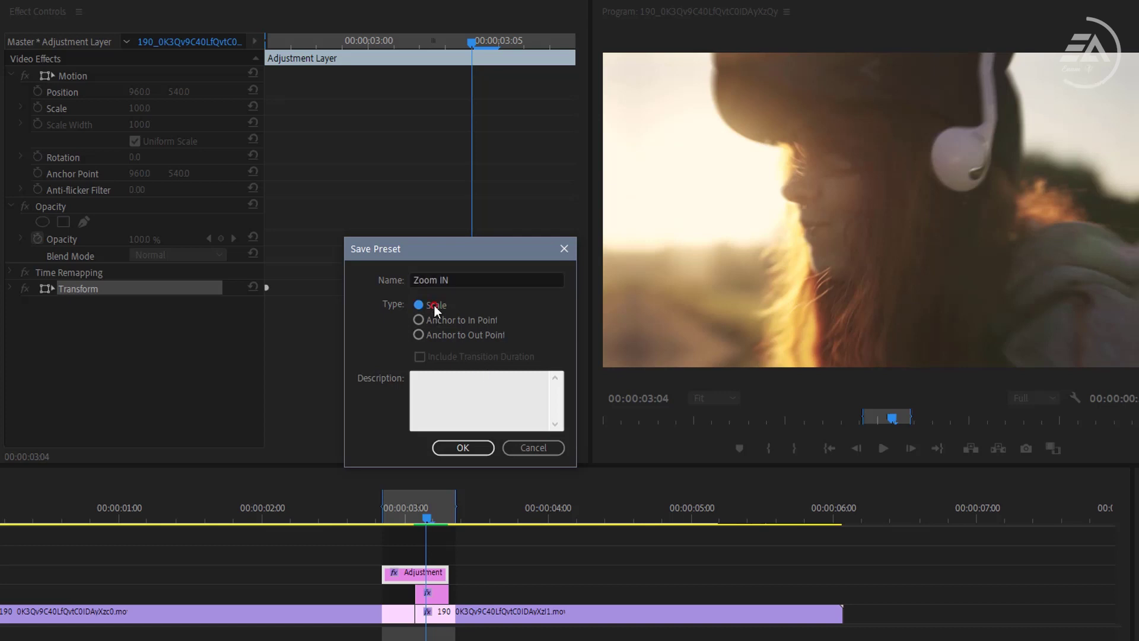
left_click(488, 446)
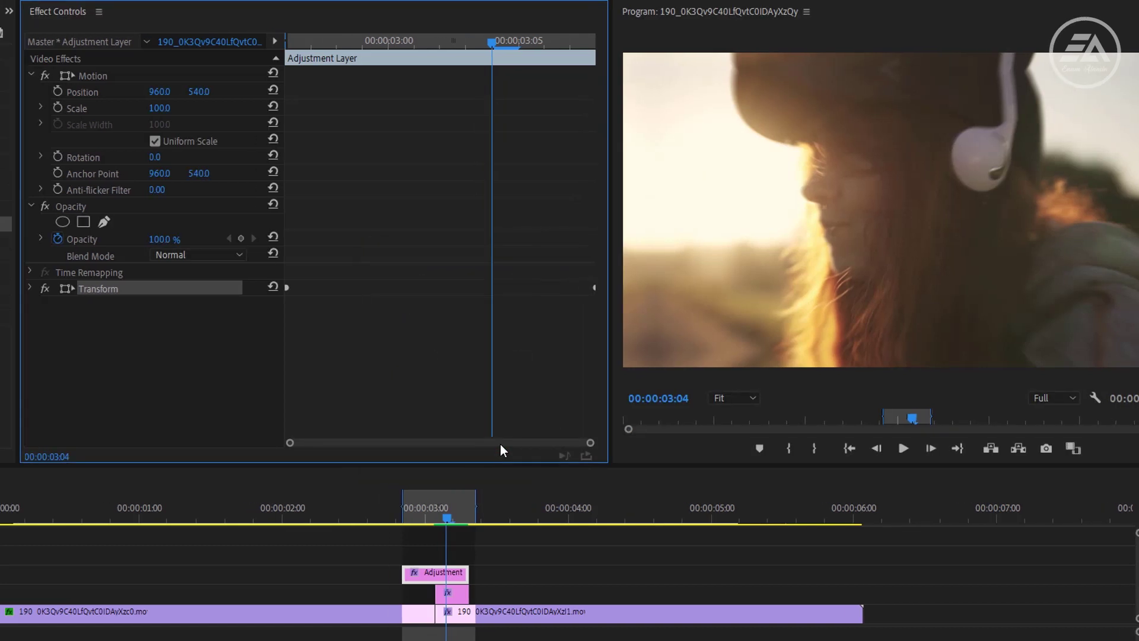
Show the saved presets in the Presets folder and delete the old V2 and V3 adjustment clips.
left_click(147, 38)
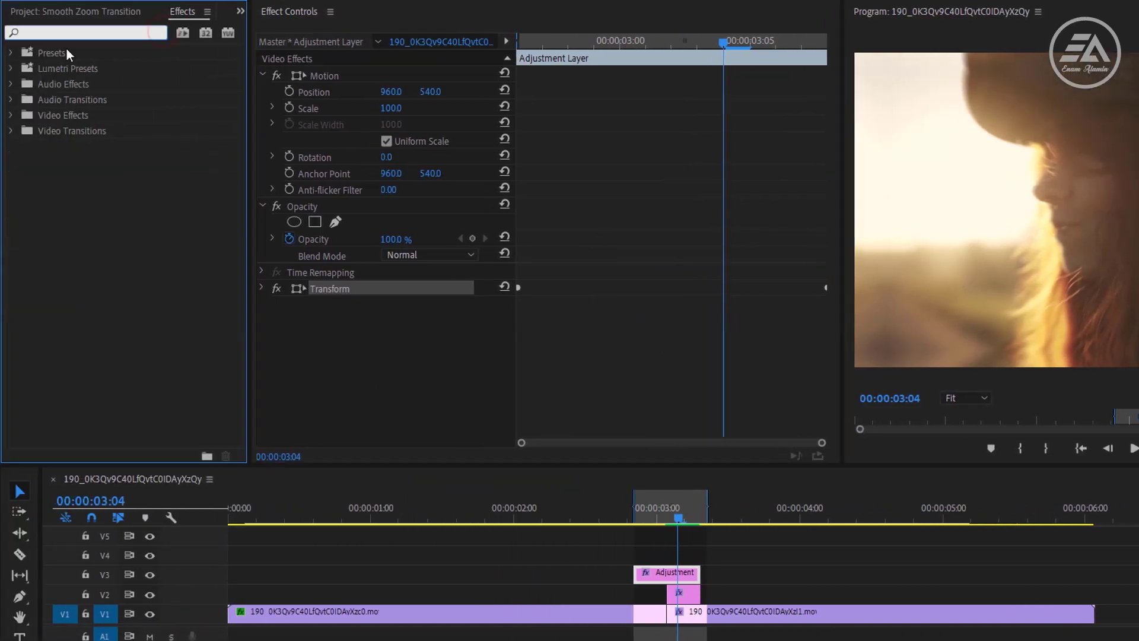
left_click(7, 53)
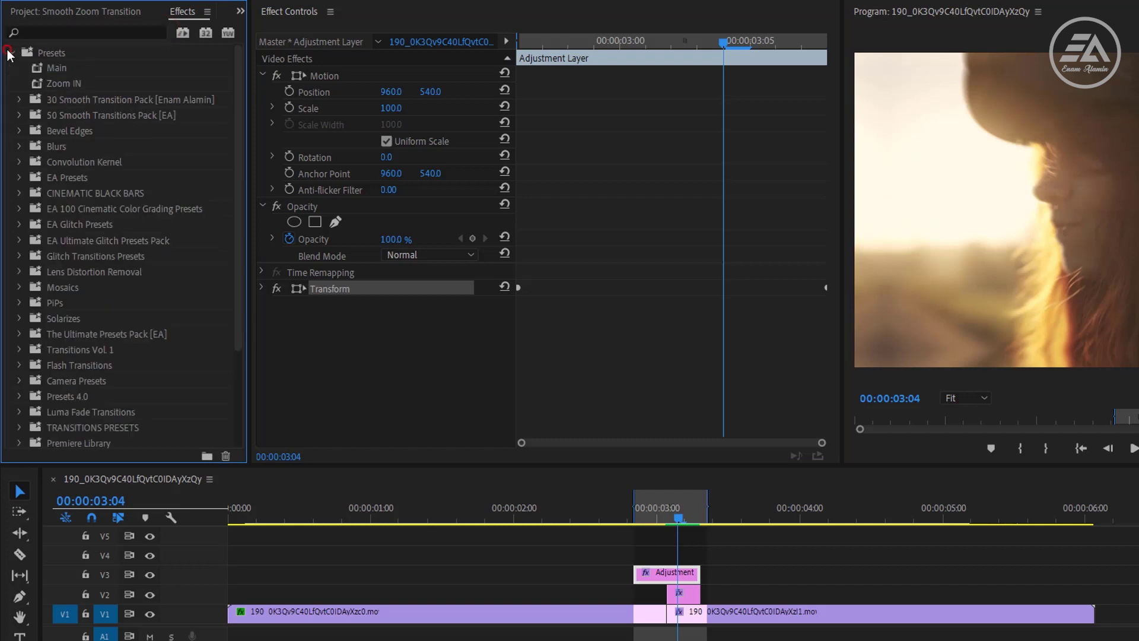
left_click(84, 83)
left_click_drag(598, 559, 714, 596)
key("Delete")
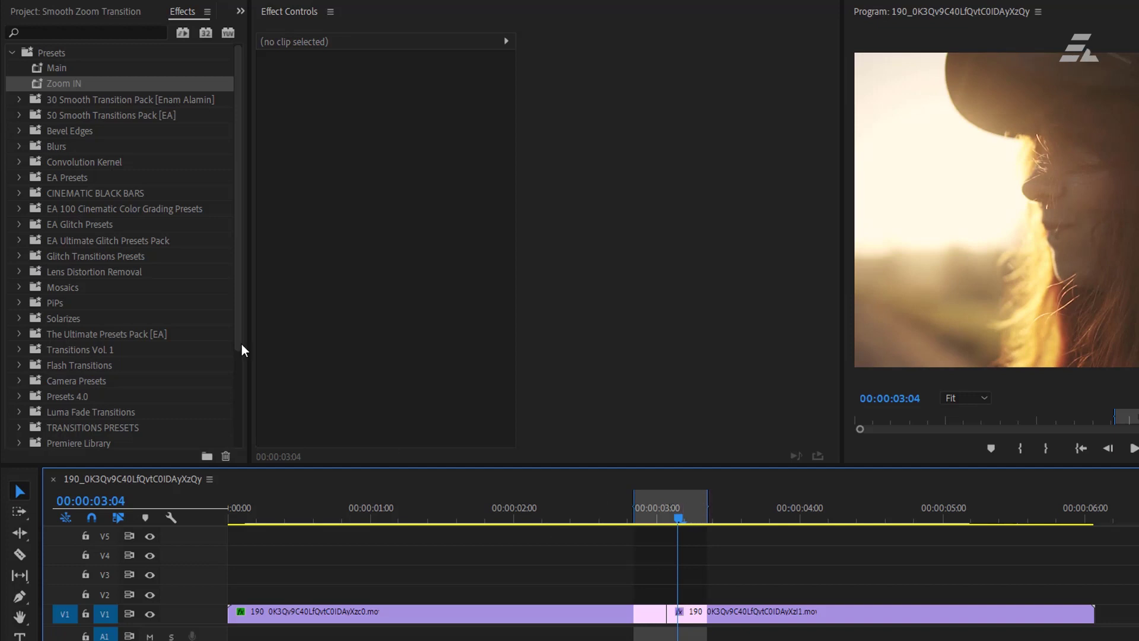
Place a new Adjustment Layer at the cut, trim it just past 00:00:03:02, and move it onto V3.
left_click(87, 17)
left_click_drag(475, 468, 672, 593)
left_click(667, 515)
key("Right")
key("Right")
key("Right")
key("Right")
key("Right")
key("Right")
left_click(695, 590)
key("ctrl+k")
left_click(734, 595)
key("Delete")
left_click(687, 592)
left_click_drag(687, 592, 635, 573)
Apply the Main preset to the short V2 clip and Zoom IN to the V3 adjustment clip.
left_click(181, 12)
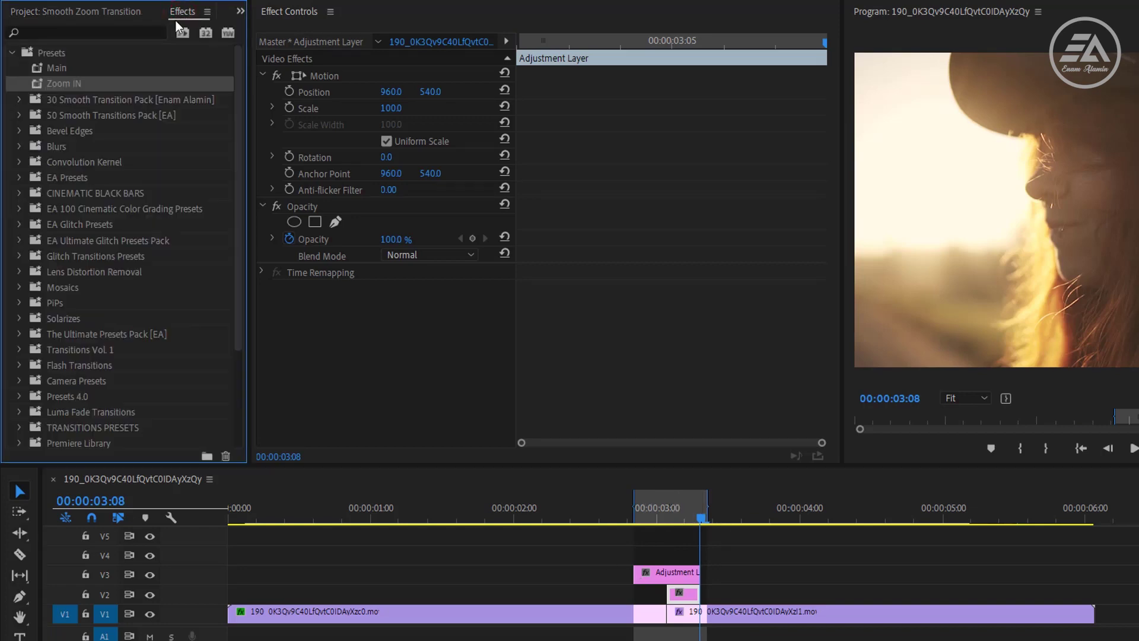
left_click_drag(56, 70, 676, 589)
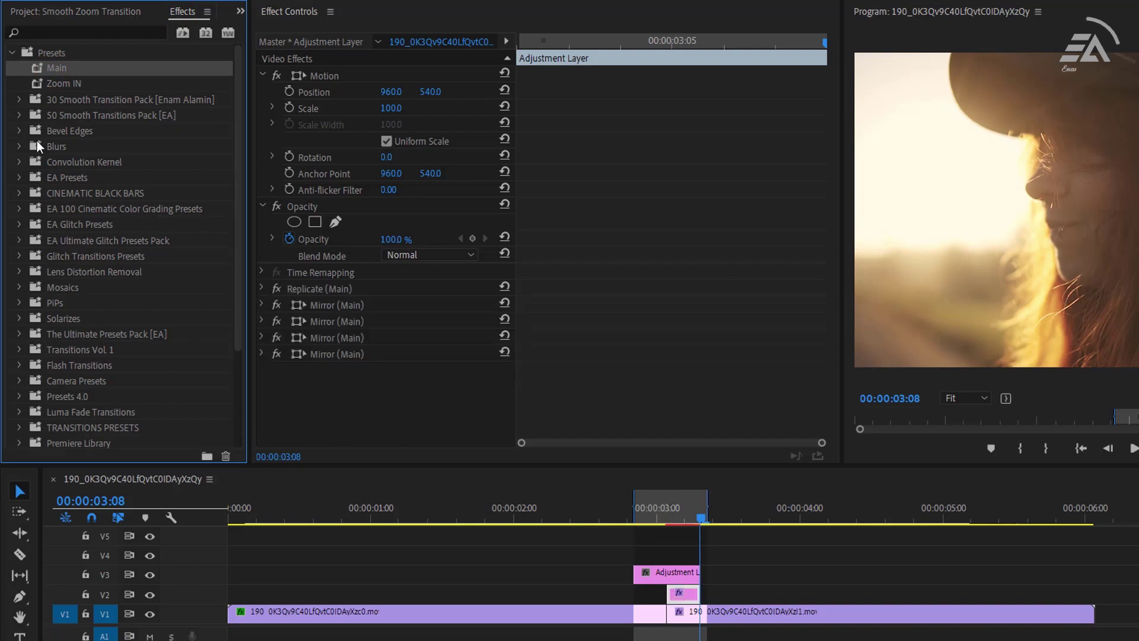
left_click_drag(58, 78, 659, 570)
Play the transition from 00:00:02:20, then deselect the clips.
left_click(626, 510)
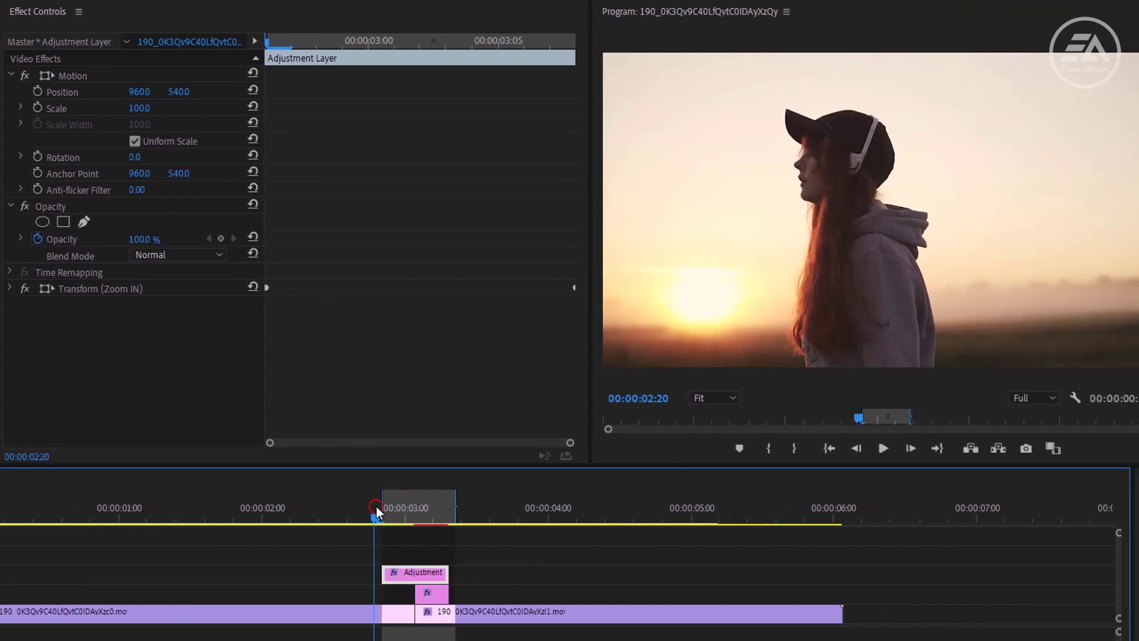
key("space")
key("space")
key("ctrl+shift+a")
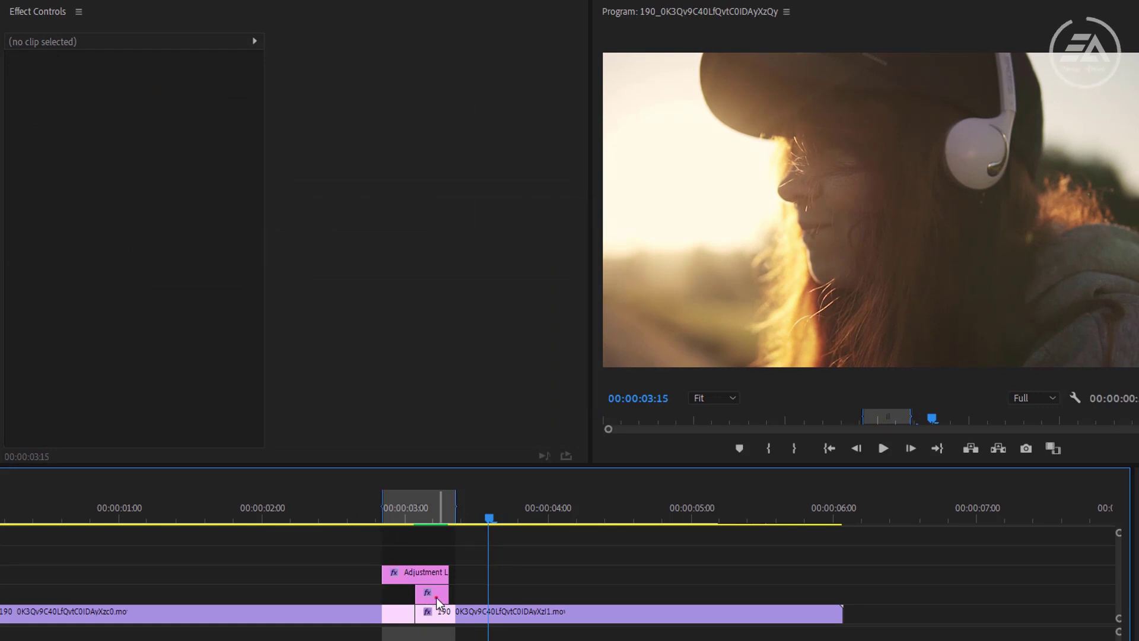
Move the short V2 clip to start at 3:00 and select the V3 adjustment clip.
left_click_drag(436, 597, 407, 598)
left_click(415, 517)
left_click(420, 574)
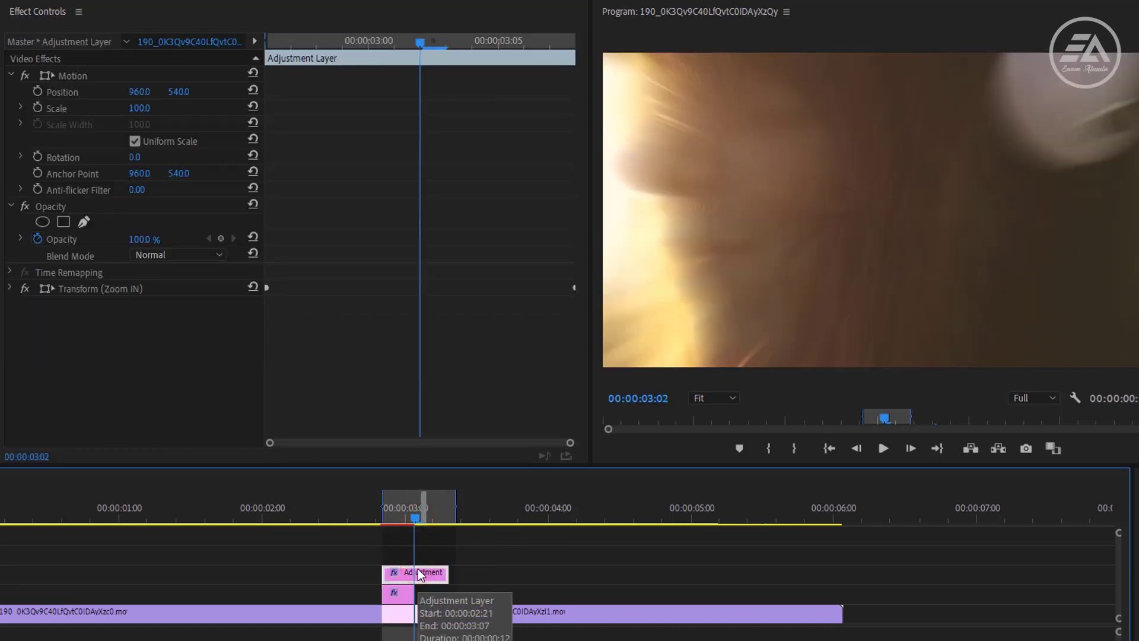
Try moving the final Scale keyframe of Transform (Zoom IN), undo it, and replay the transition.
left_click(10, 289)
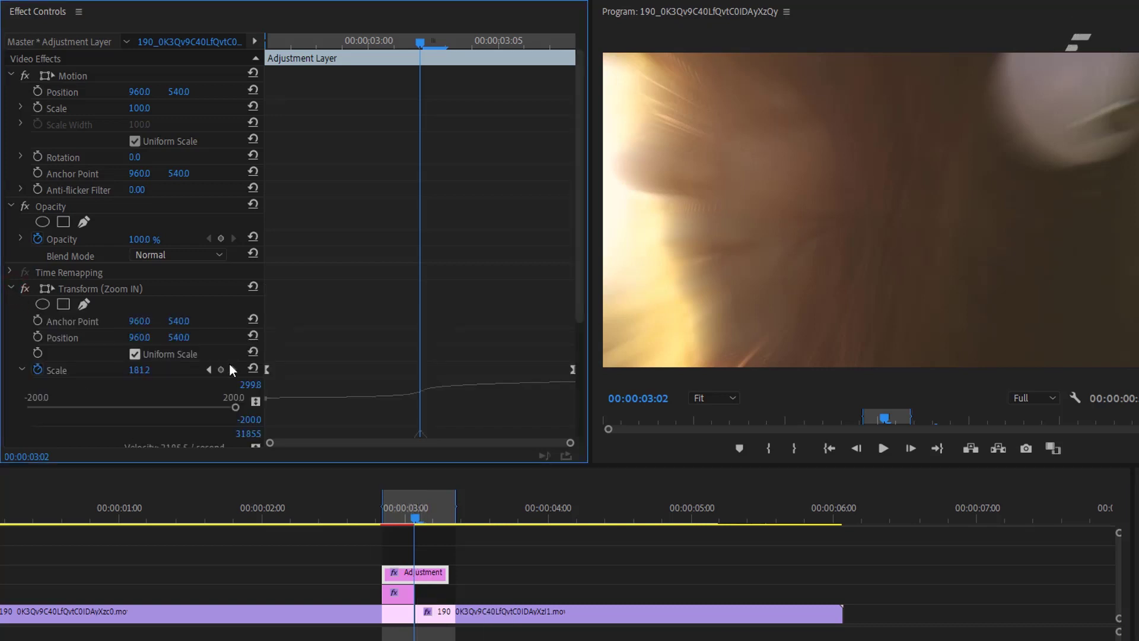
left_click_drag(573, 370, 362, 372)
key("ctrl+z")
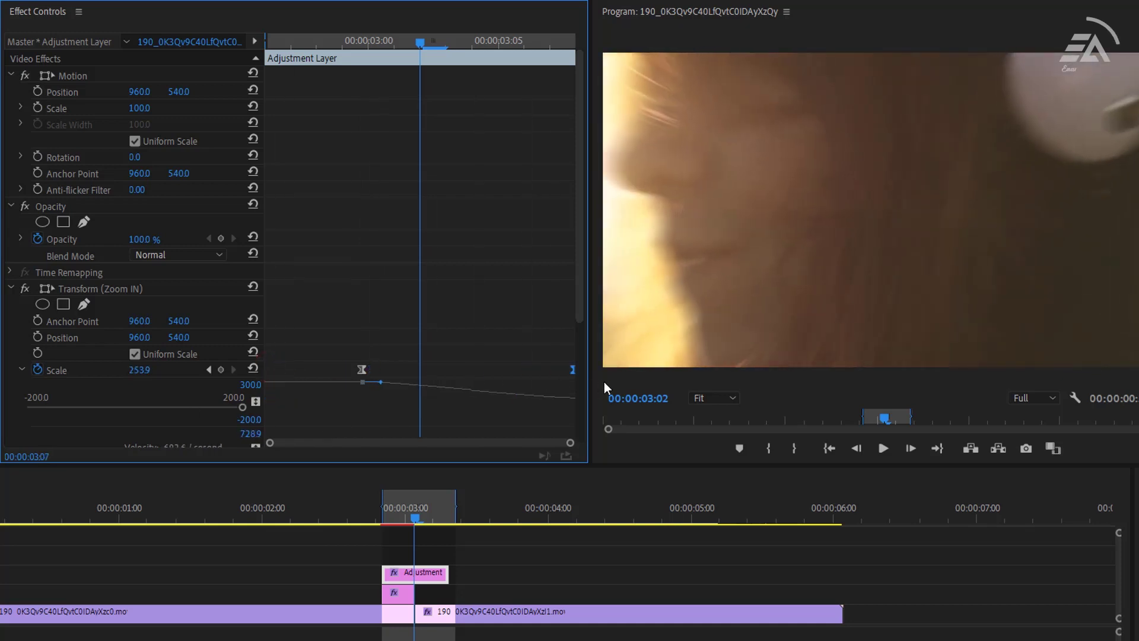
left_click(365, 510)
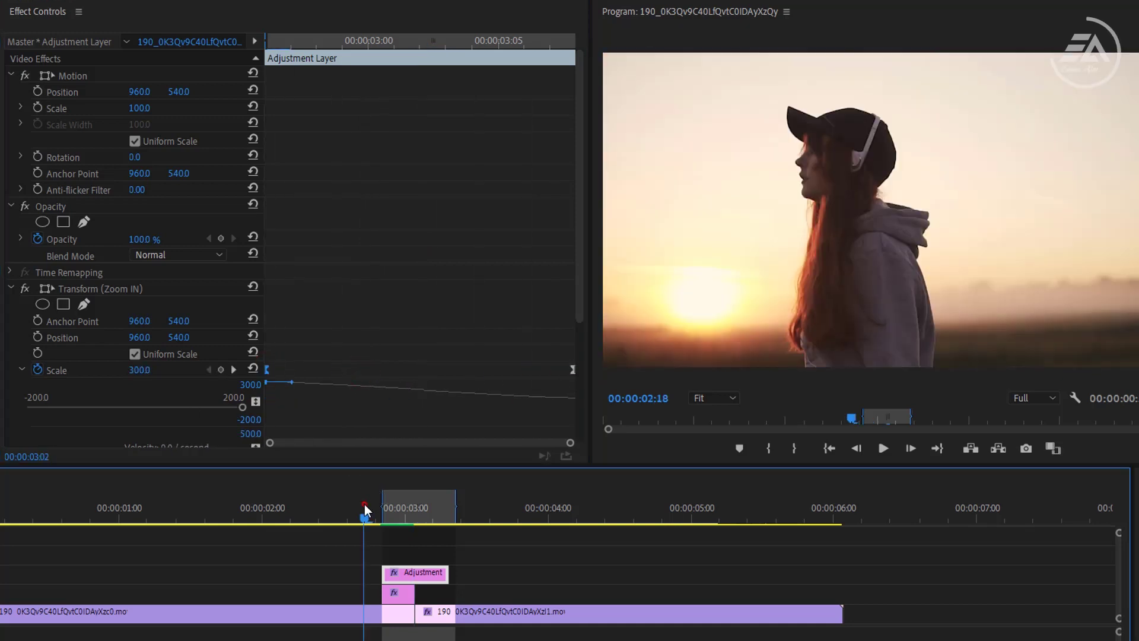
key("space")
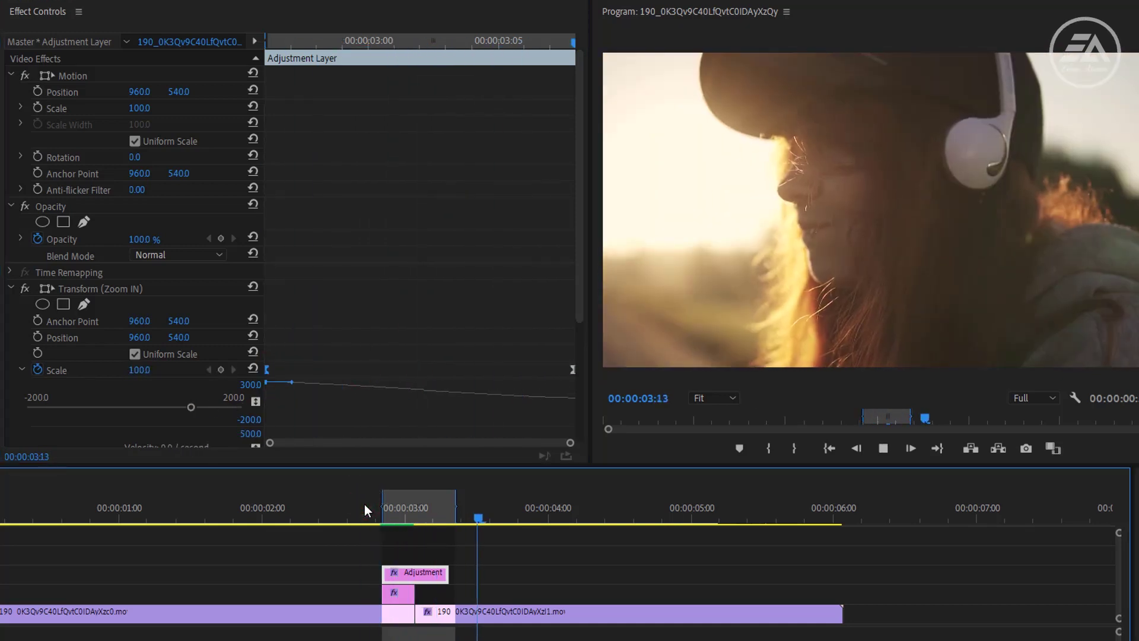
key("space")
Save the V3 layer's Transform effect as a preset named Zoom OUT and select it in Presets.
left_click(10, 289)
right_click(78, 289)
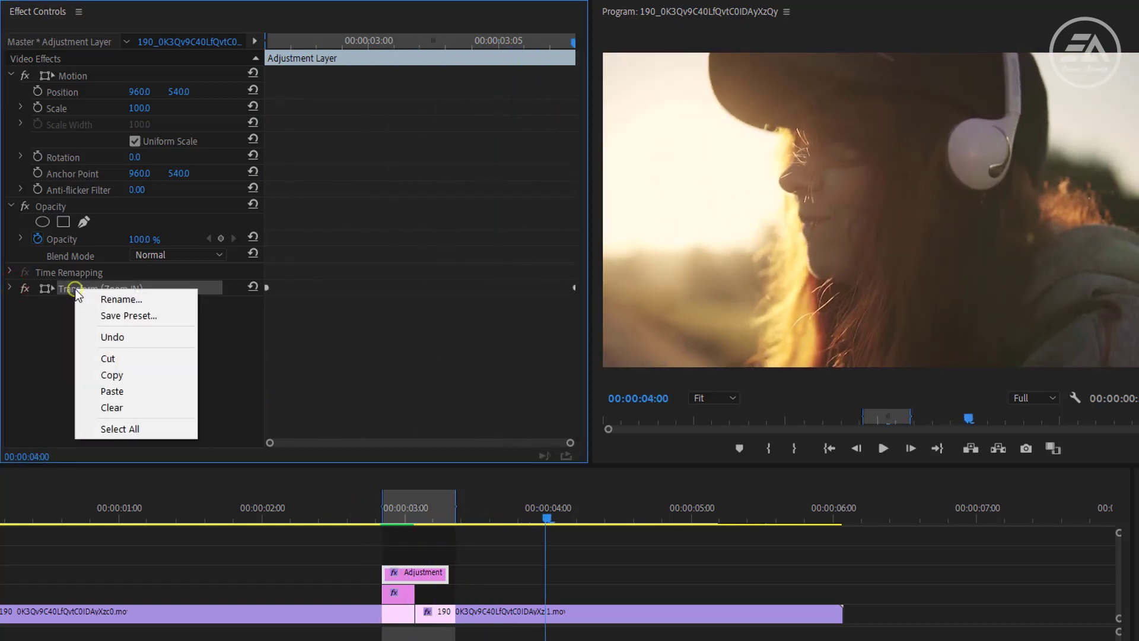
left_click(136, 316)
type("Zoom OUT")
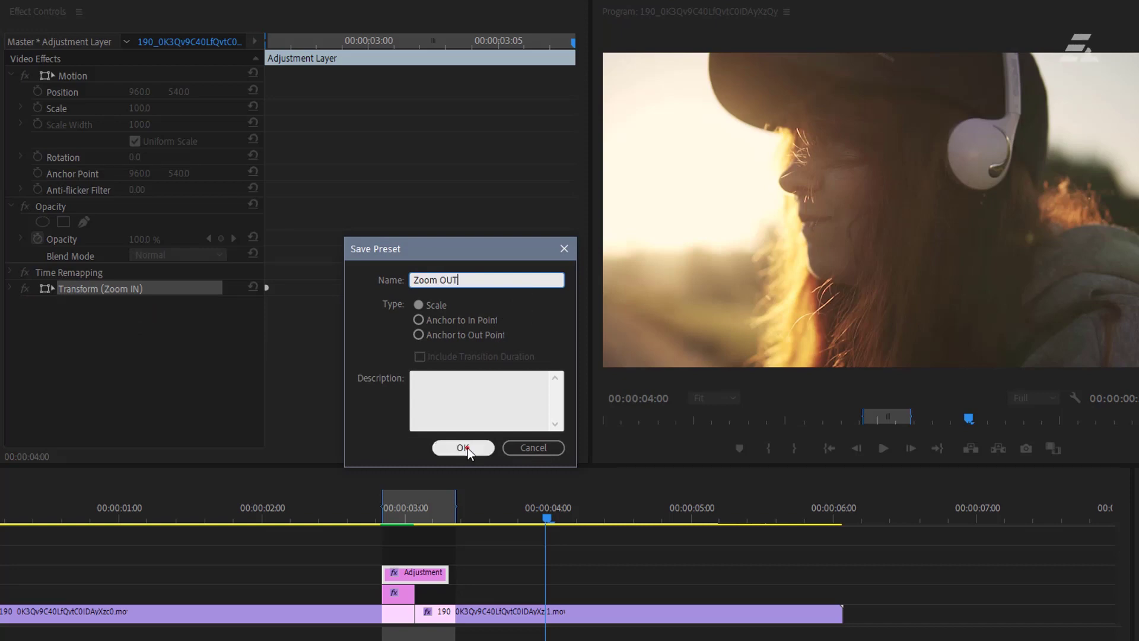
left_click(463, 447)
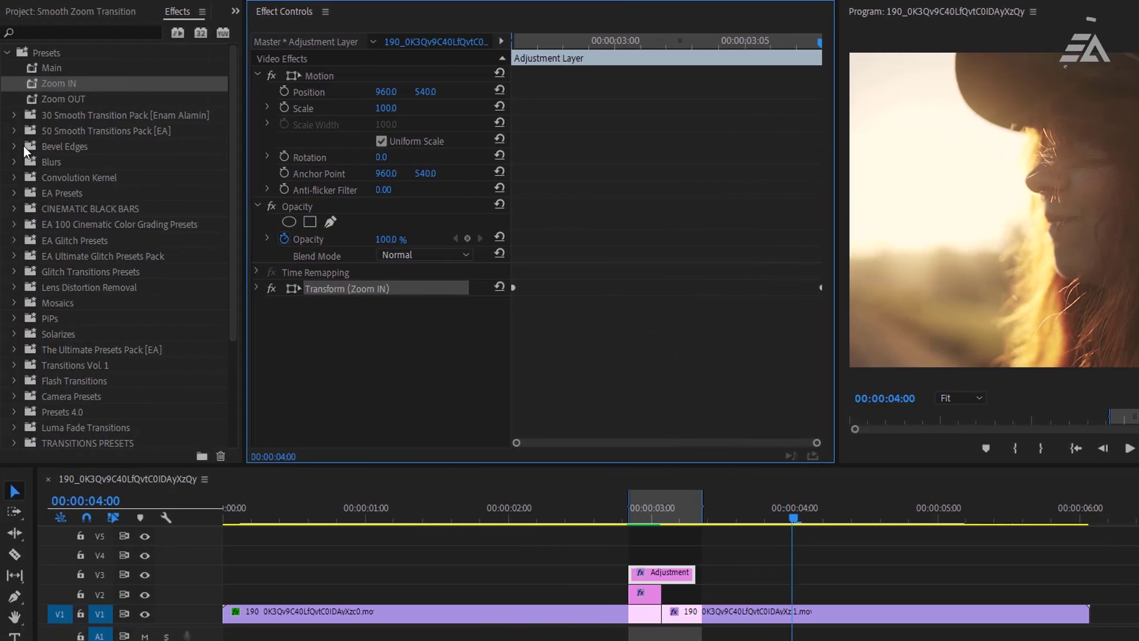
left_click(70, 83)
left_click(78, 92)
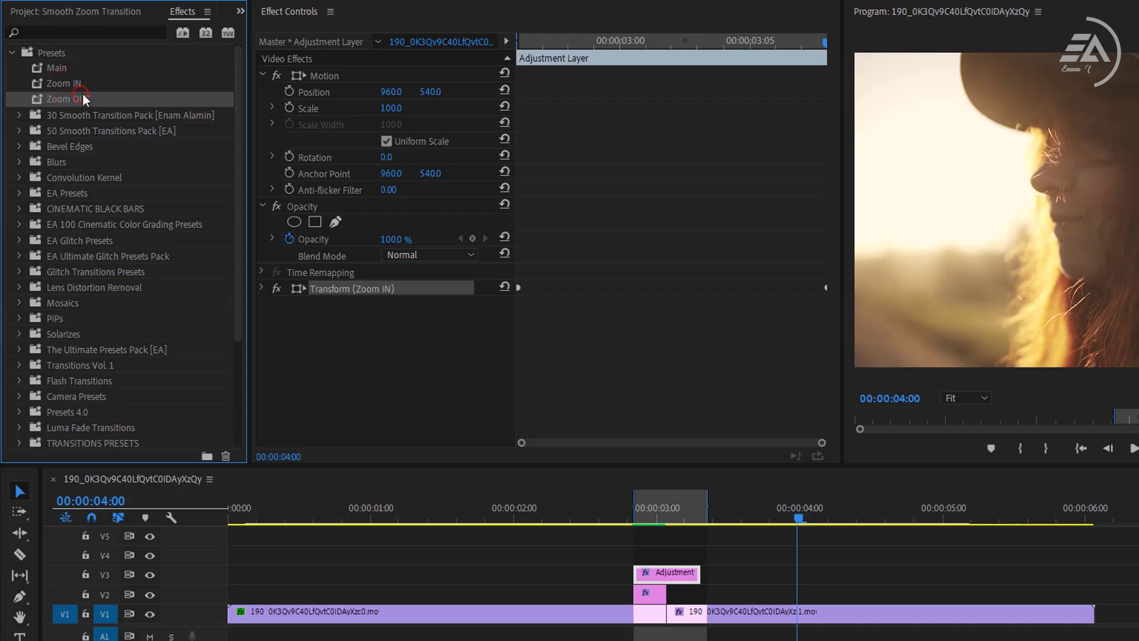